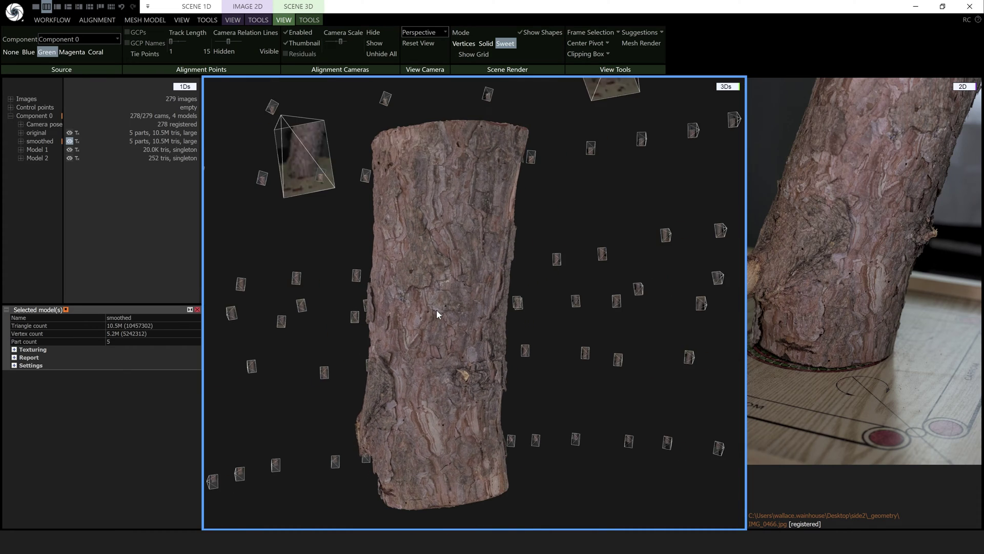
pyautogui.scroll(-2, 436, 309)
pyautogui.scroll(-2, 437, 310)
pyautogui.scroll(-2, 436, 309)
pyautogui.scroll(-2, 437, 309)
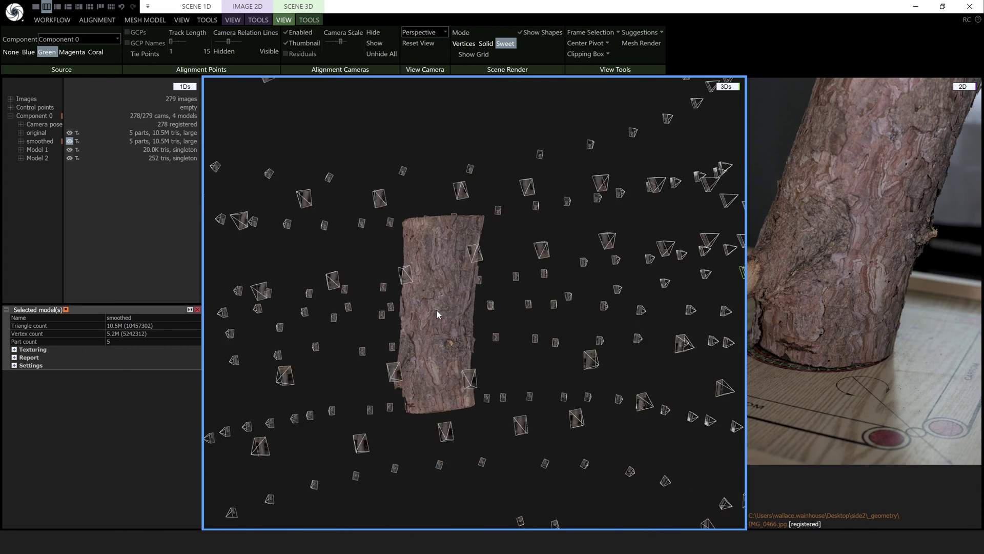
pyautogui.scroll(-2, 436, 310)
pyautogui.scroll(-2, 436, 309)
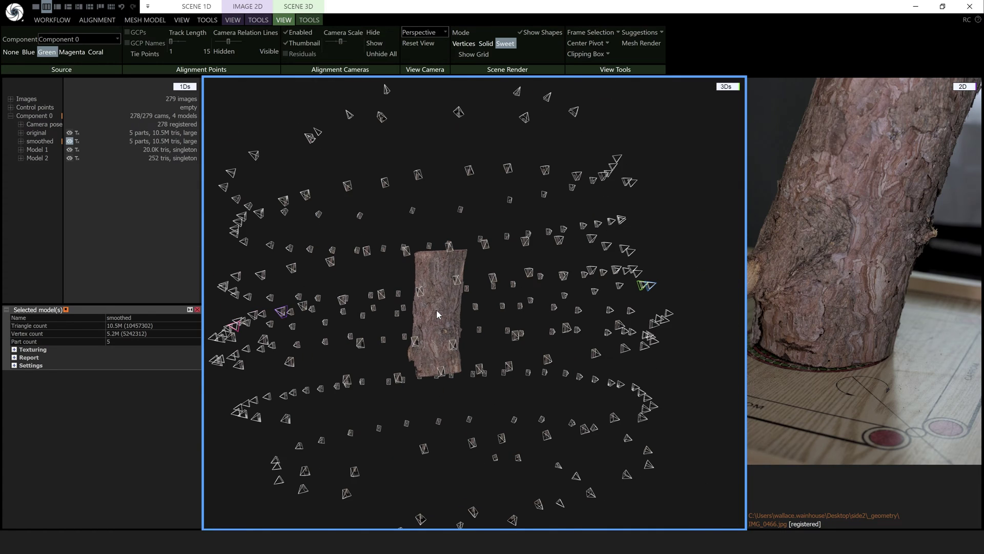
# Orbit the 3D view so the bark trunk stands upright with its camera rings visible
pyautogui.moveTo(437, 311); pyautogui.dragTo(306, 315)
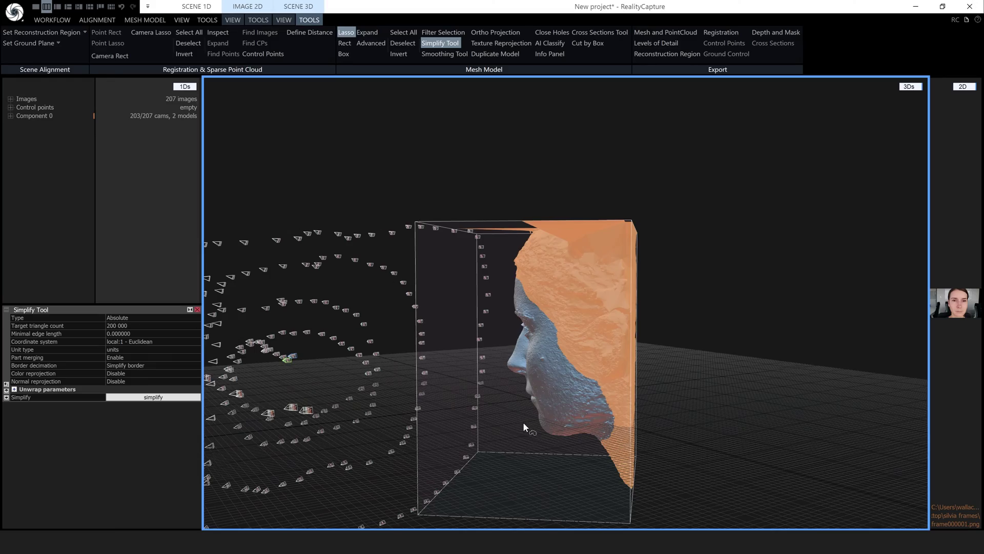
# Filter out the selected hair and neck fragments, checking the face from front and three-quarter views
pyautogui.moveTo(523, 422)
pyautogui.mouseDown()
pyautogui.moveTo(629, 419)
pyautogui.moveTo(597, 309)
pyautogui.mouseUp()
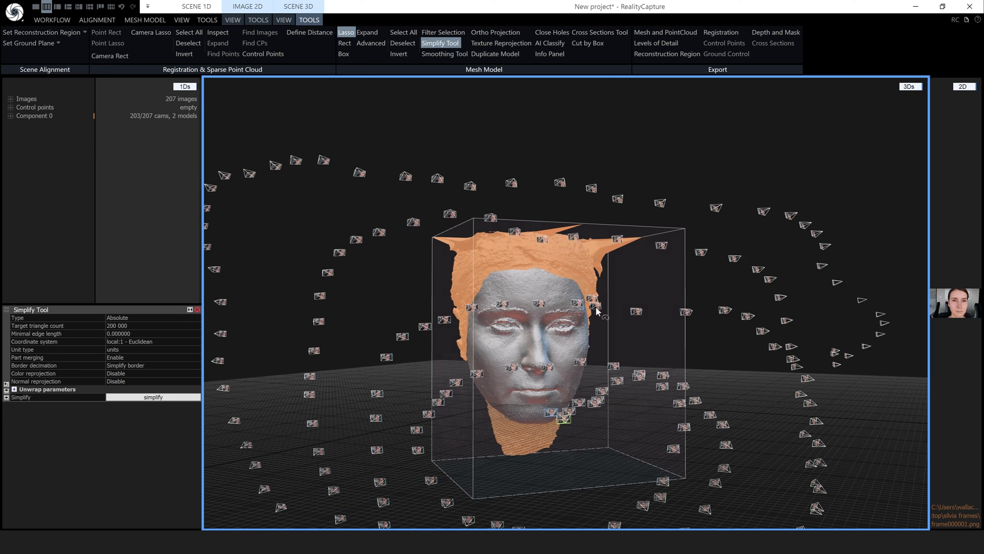
pyautogui.click(442, 33)
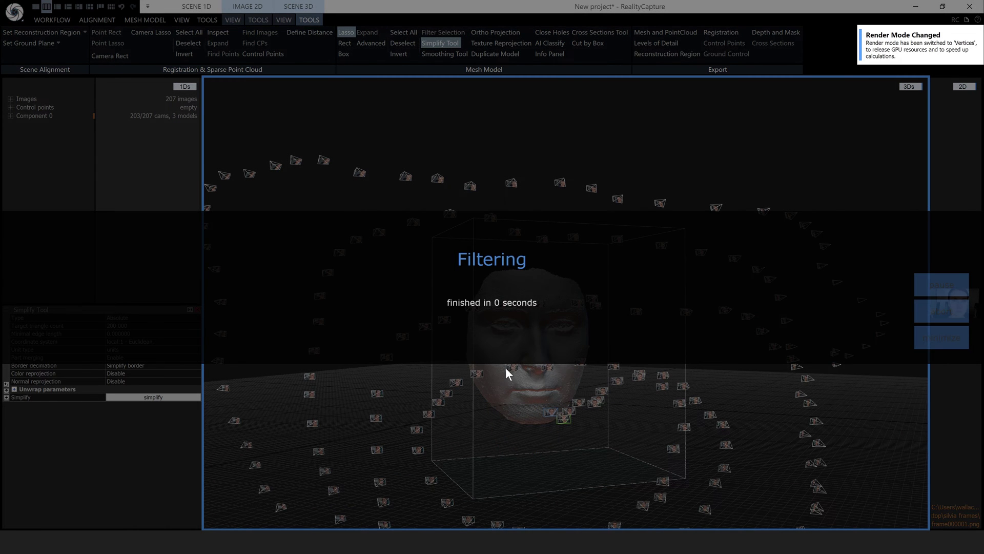
pyautogui.moveTo(496, 365)
pyautogui.mouseDown()
pyautogui.moveTo(515, 414)
pyautogui.moveTo(555, 415)
pyautogui.mouseUp()
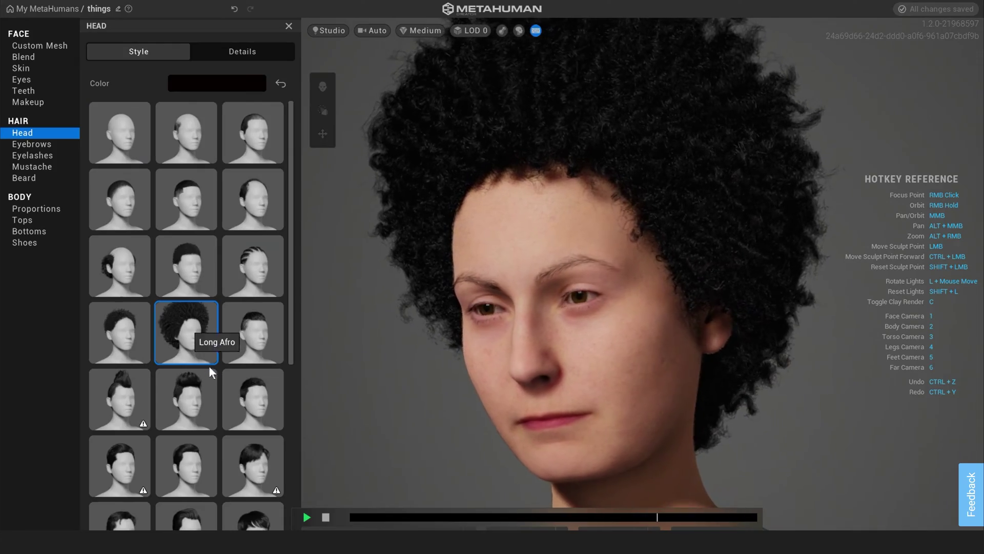
# Try Medium Faux Mohawk and Short Curly Fade, then apply the Medium Bob Curly hairstyle
pyautogui.click(198, 391)
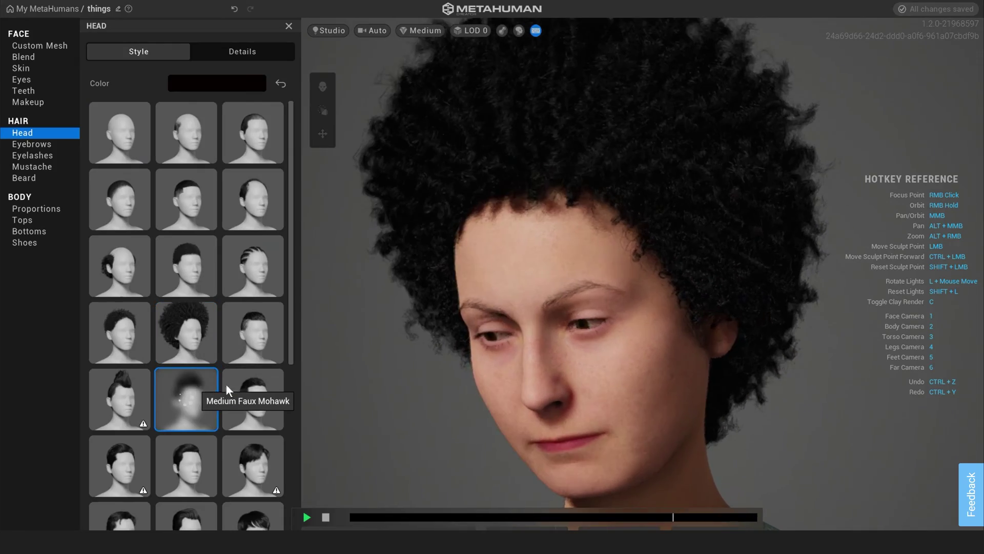
pyautogui.click(251, 394)
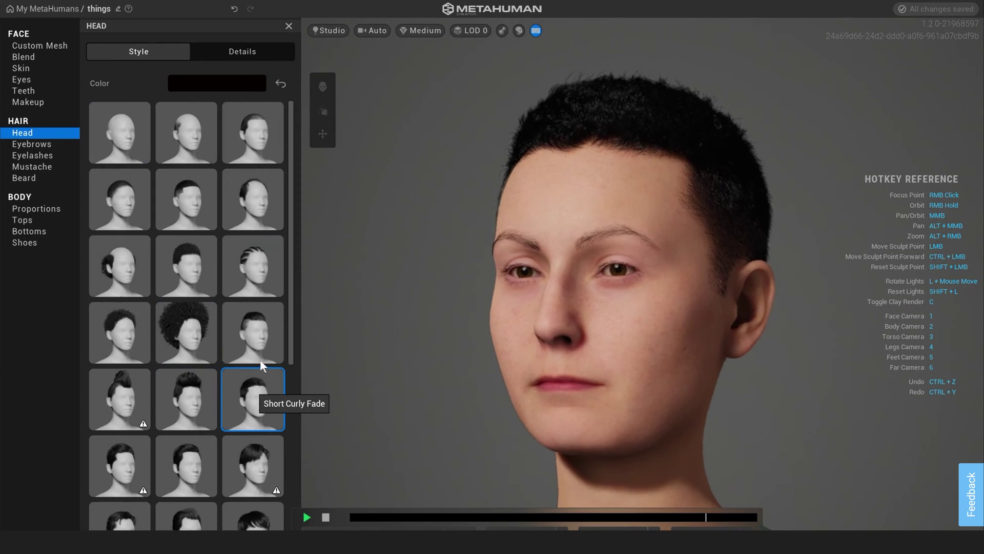
pyautogui.scroll(-3, 231, 362)
pyautogui.scroll(-2, 176, 462)
pyautogui.click(133, 410)
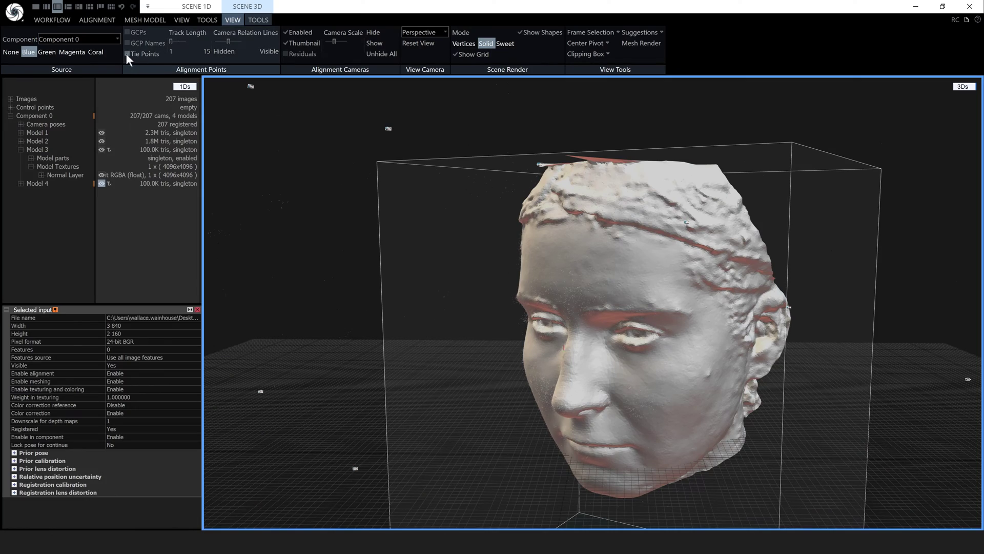
pyautogui.click(101, 183)
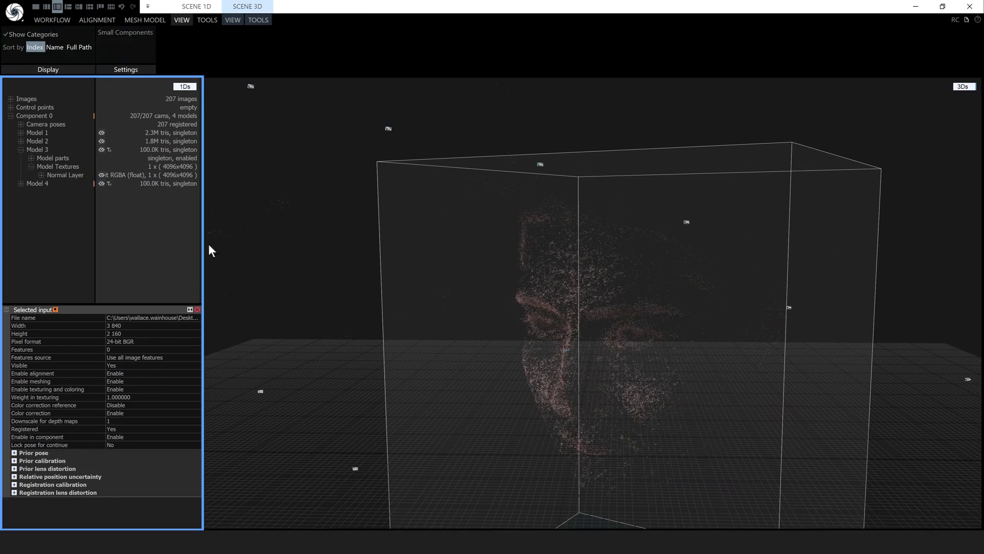
pyautogui.scroll(-5, 482, 343)
pyautogui.scroll(-1, 483, 352)
pyautogui.scroll(-2, 493, 362)
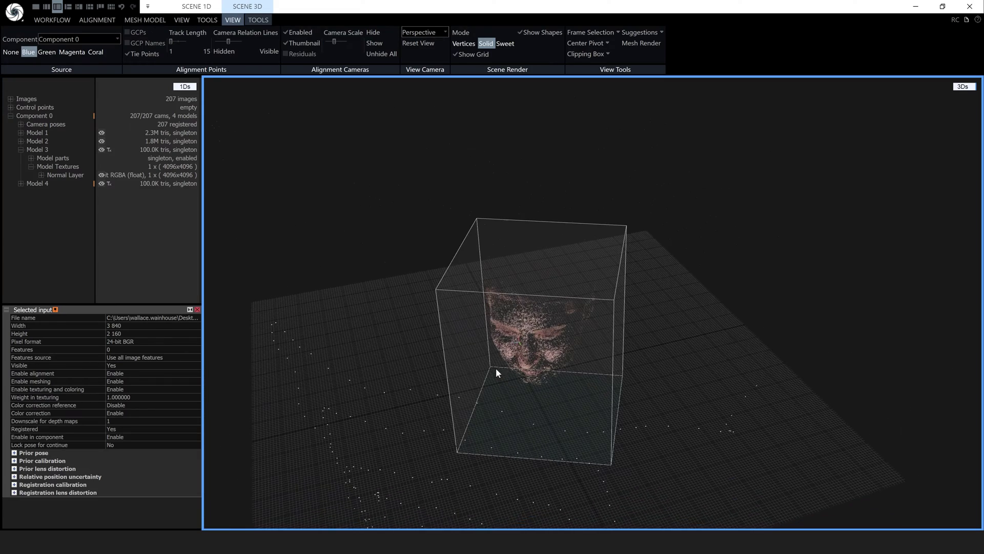
pyautogui.moveTo(496, 368)
pyautogui.mouseDown()
pyautogui.moveTo(474, 316)
pyautogui.moveTo(618, 359)
pyautogui.mouseUp()
pyautogui.scroll(-2, 607, 344)
pyautogui.scroll(-2, 607, 349)
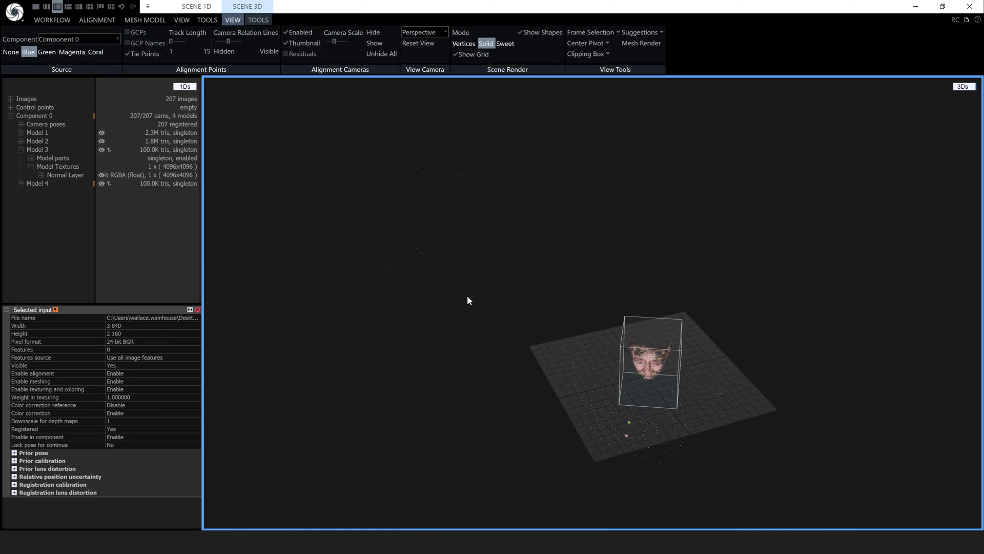
pyautogui.moveTo(468, 296)
pyautogui.mouseDown()
pyautogui.moveTo(482, 296)
pyautogui.moveTo(459, 305)
pyautogui.mouseUp()
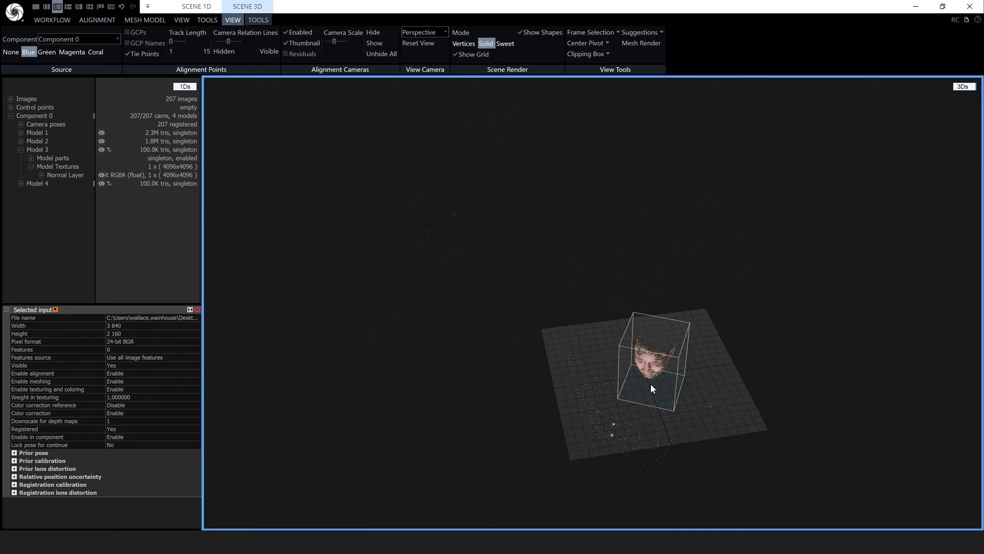
pyautogui.moveTo(651, 384); pyautogui.dragTo(657, 363)
pyautogui.scroll(3, 656, 362)
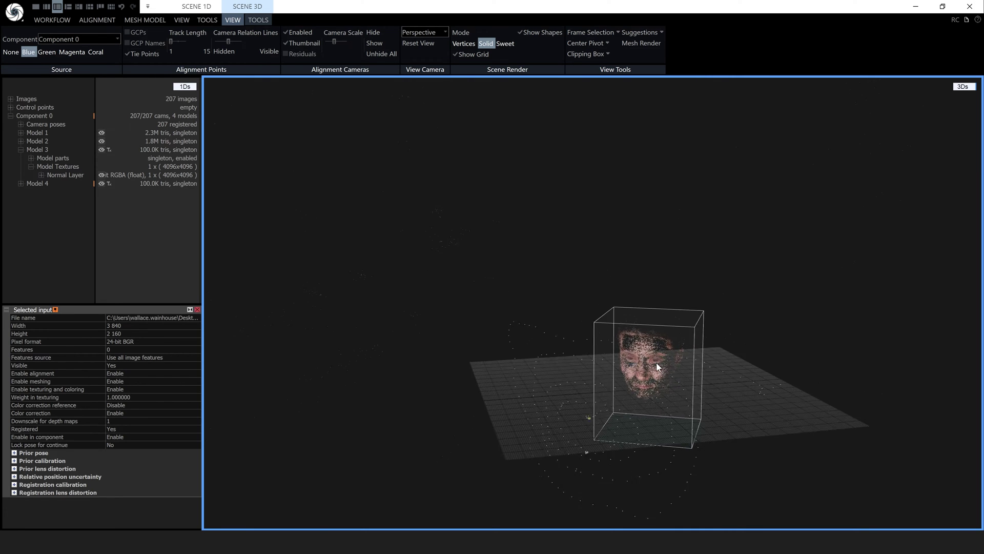
pyautogui.scroll(2, 655, 363)
pyautogui.scroll(2, 655, 362)
pyautogui.scroll(2, 627, 380)
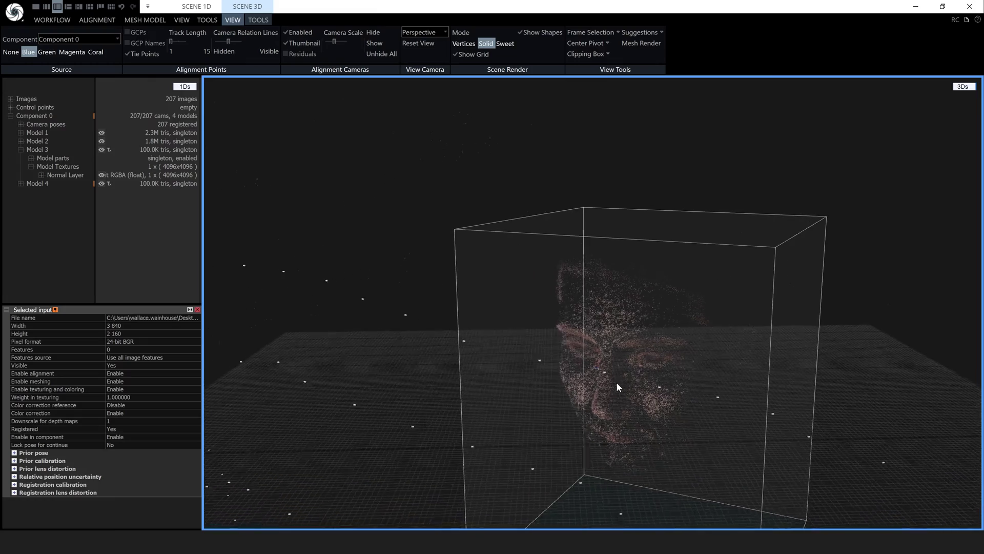
pyautogui.moveTo(615, 382)
pyautogui.mouseDown()
pyautogui.moveTo(606, 385)
pyautogui.moveTo(644, 392)
pyautogui.mouseUp()
pyautogui.click(101, 184)
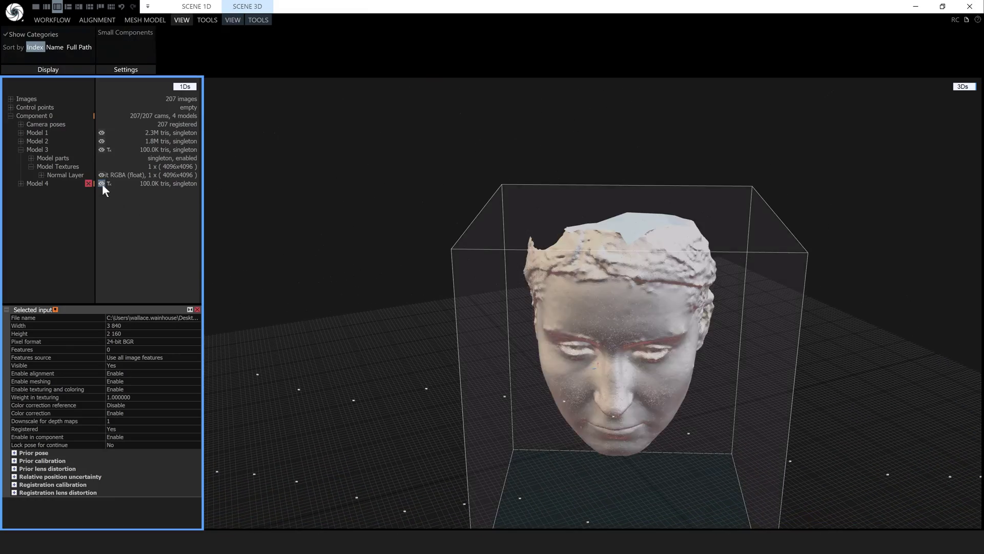
pyautogui.click(231, 20)
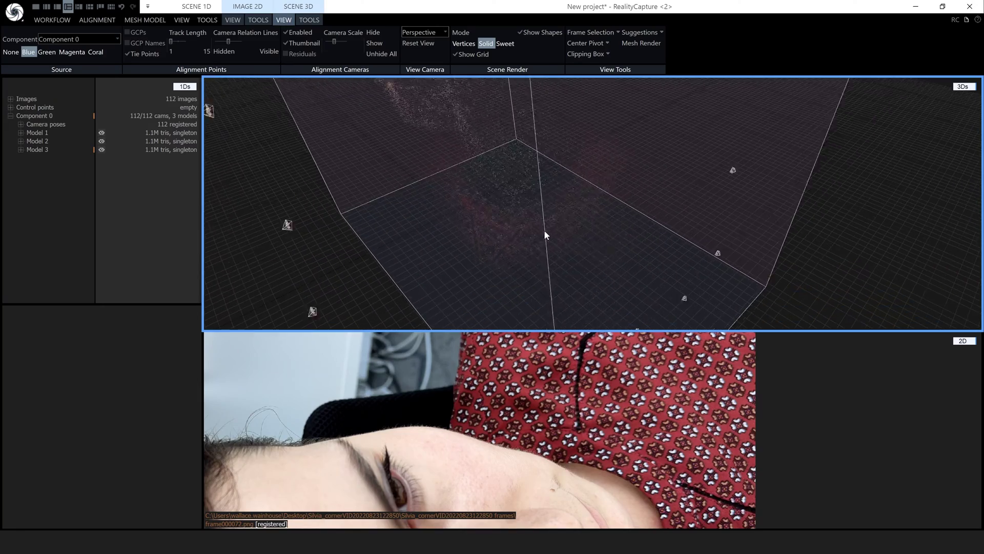
pyautogui.scroll(3, 542, 229)
pyautogui.scroll(-3, 542, 229)
pyautogui.scroll(-2, 541, 223)
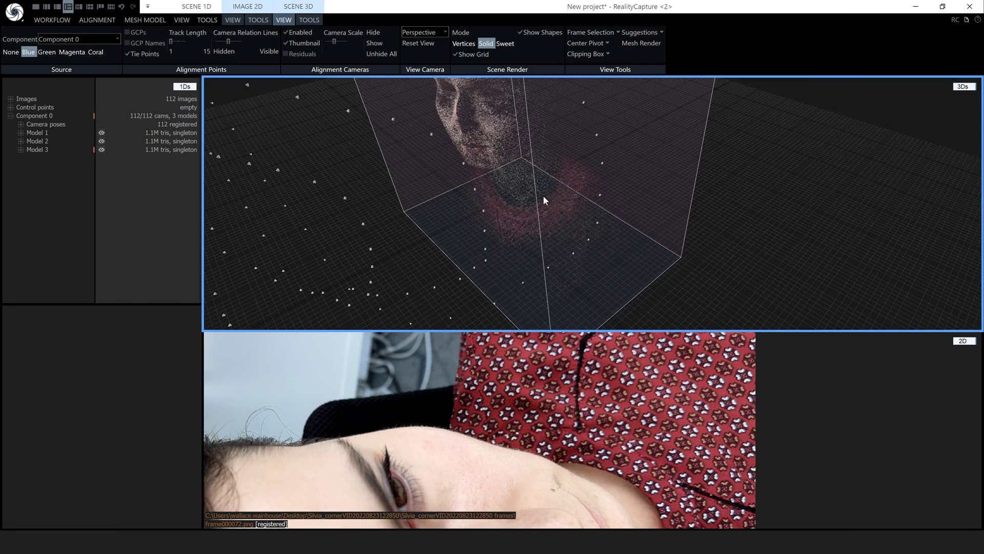
# Orbit around the face point cloud and camera markers to view it from a new angle
pyautogui.moveTo(540, 226)
pyautogui.mouseDown()
pyautogui.moveTo(538, 236)
pyautogui.moveTo(269, 210)
pyautogui.mouseUp()
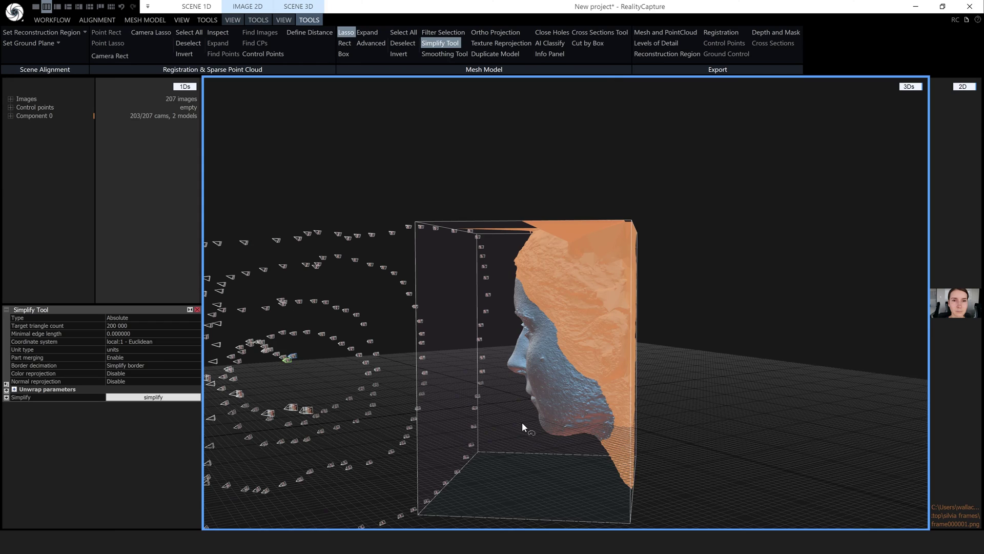
# Turn the face point cloud from a side view to a front view
pyautogui.moveTo(523, 422); pyautogui.dragTo(619, 383)
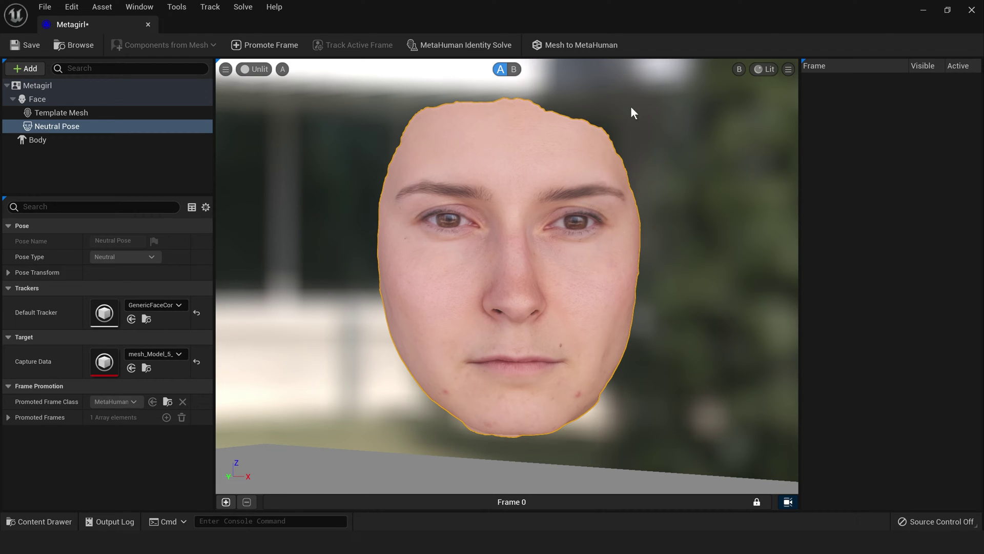
# Toggle to the B view, select Template Mesh, and orbit the template head to profile
pyautogui.click(514, 69)
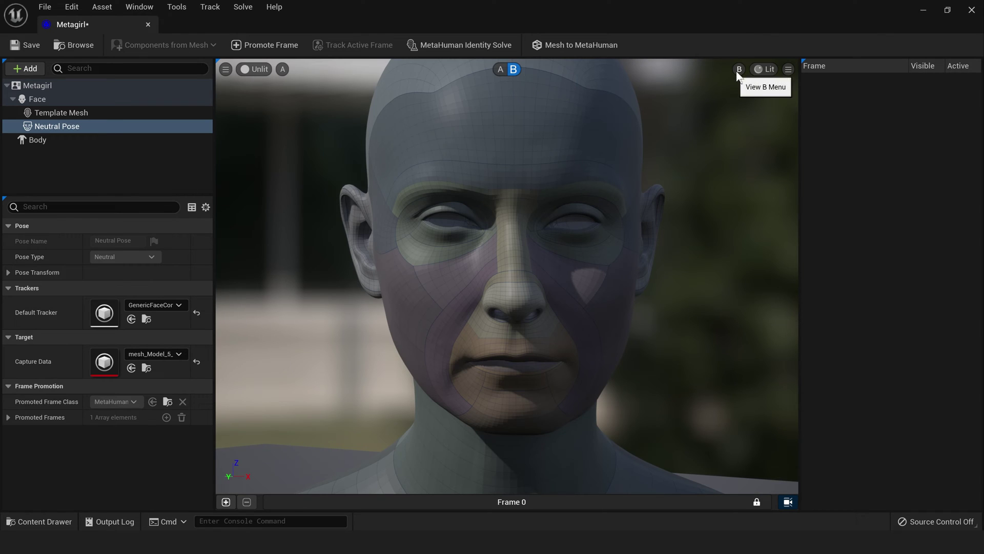
pyautogui.click(532, 190)
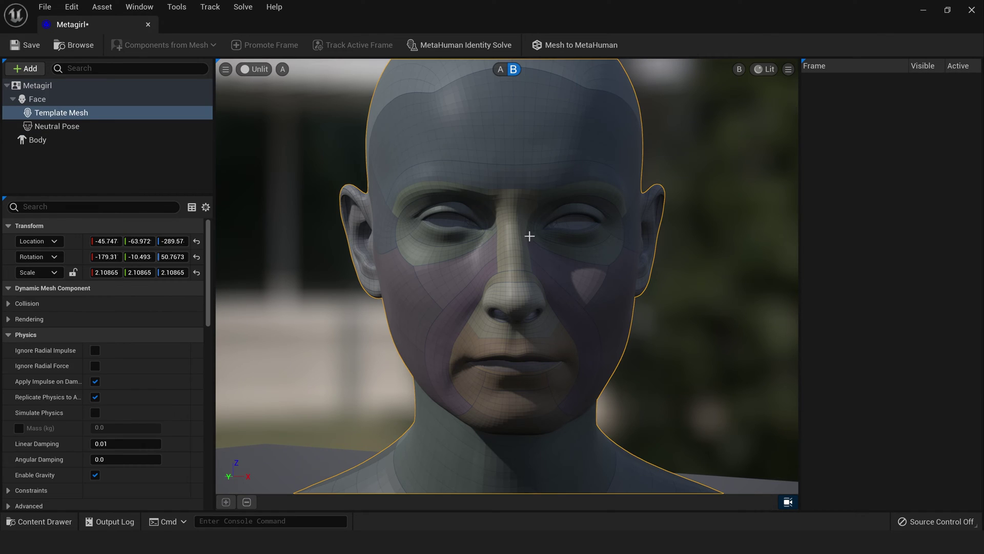
pyautogui.moveTo(508, 254); pyautogui.dragTo(400, 254)
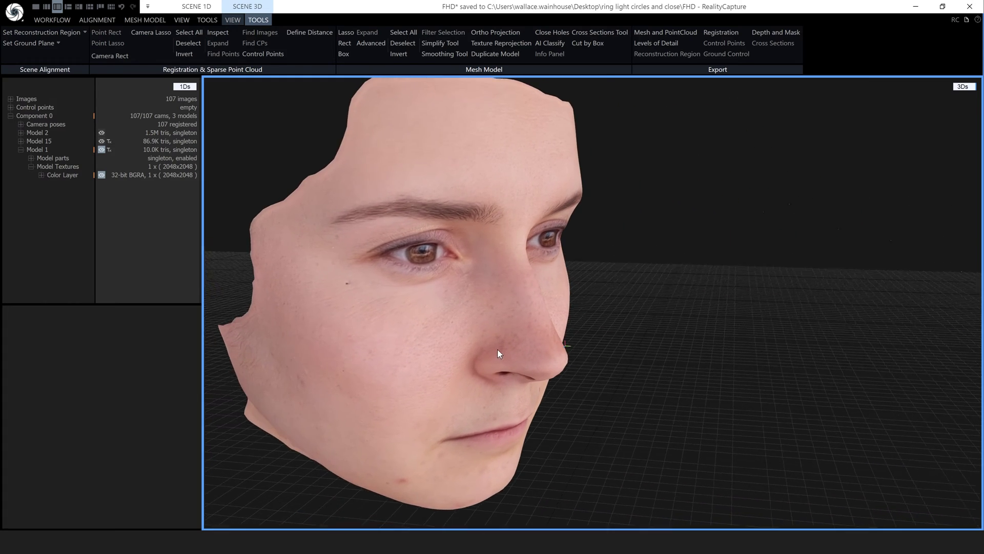
# Set Scene Render to Solid and turn the untextured face toward the front
pyautogui.click(233, 20)
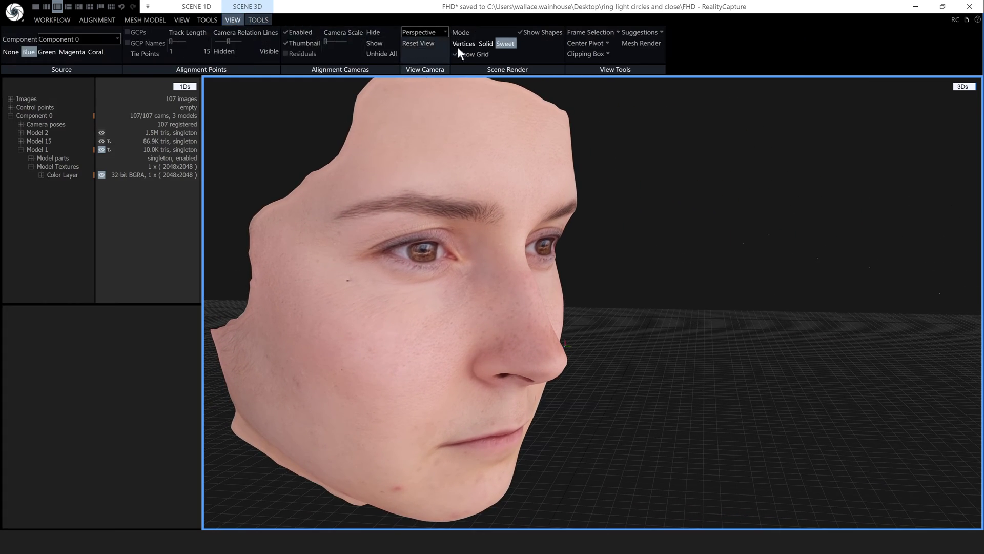
pyautogui.click(485, 44)
pyautogui.moveTo(527, 330)
pyautogui.mouseDown()
pyautogui.moveTo(425, 335)
pyautogui.moveTo(529, 333)
pyautogui.mouseUp()
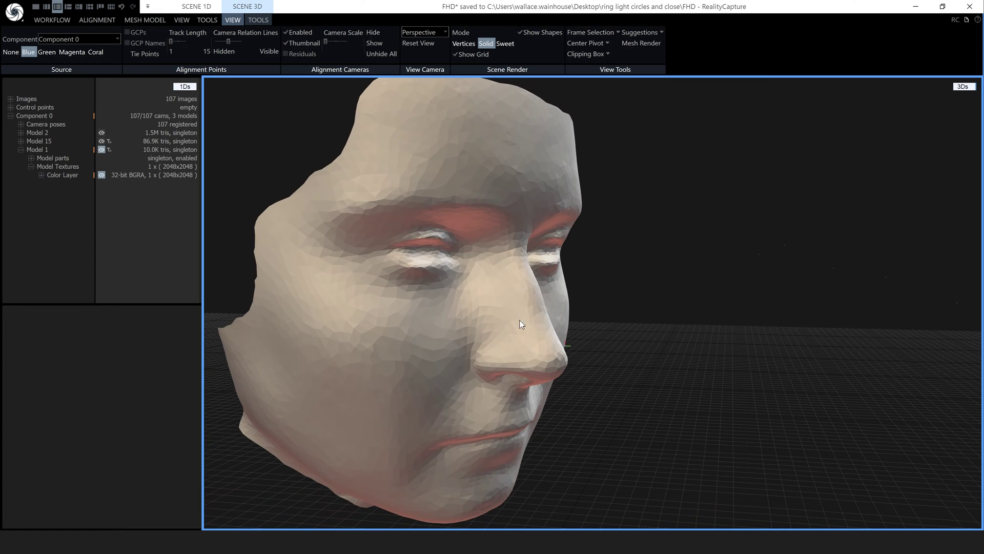
# Start Input Licenses for the model's inputs and focus the account password field
pyautogui.click(47, 20)
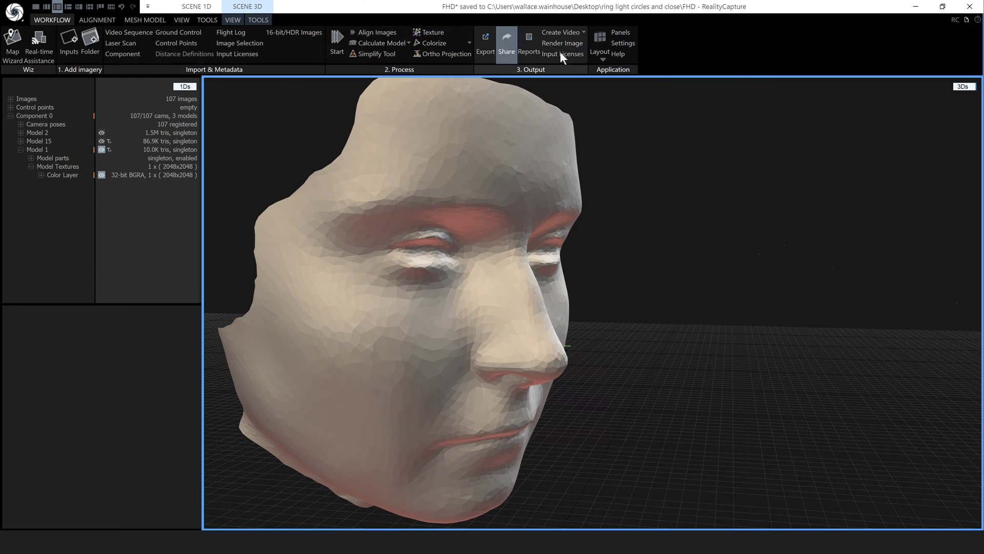
pyautogui.click(578, 51)
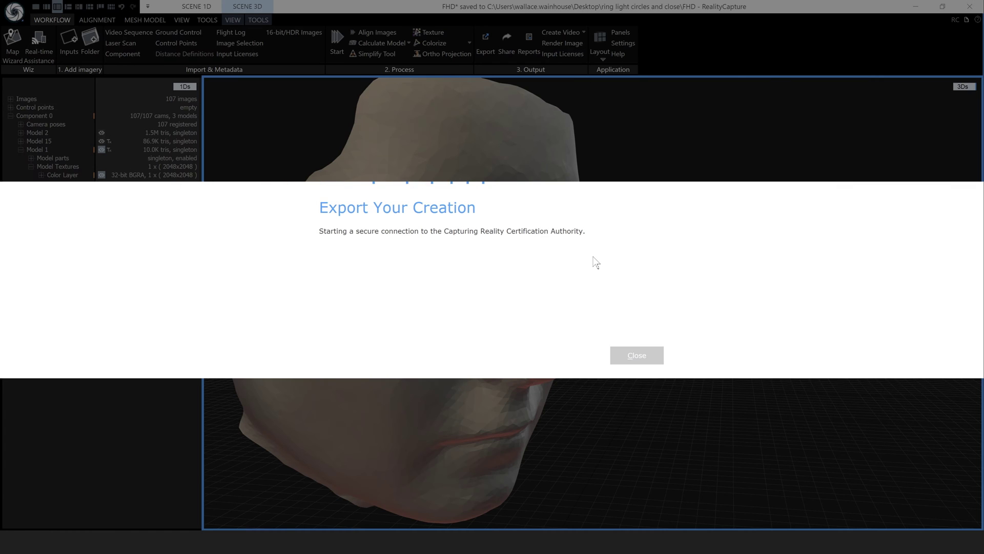
pyautogui.click(455, 294)
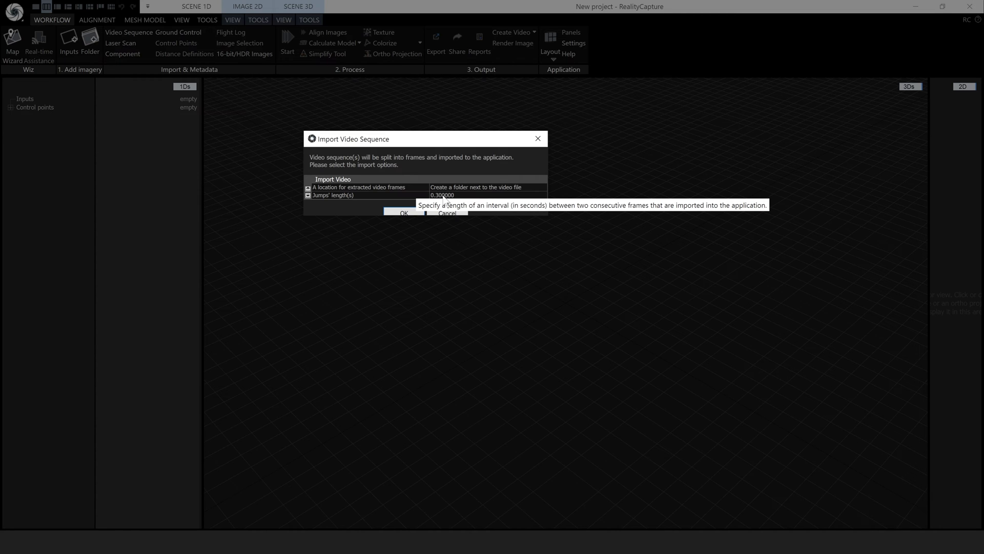
# Confirm the Import Video Sequence dialog so the face video frames are added
pyautogui.click(406, 213)
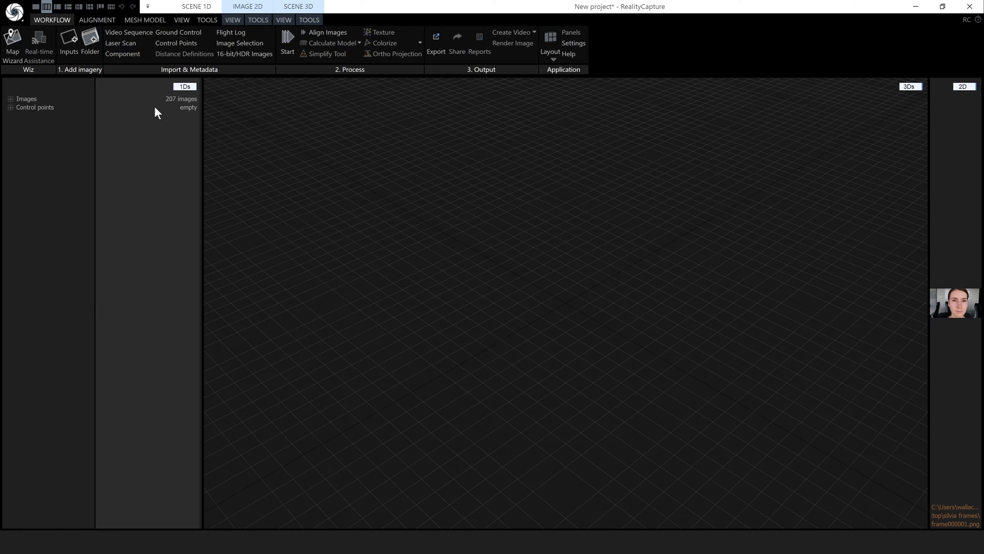
# Run Align Images on the face photos and orbit to inspect the point cloud and cameras
pyautogui.click(90, 21)
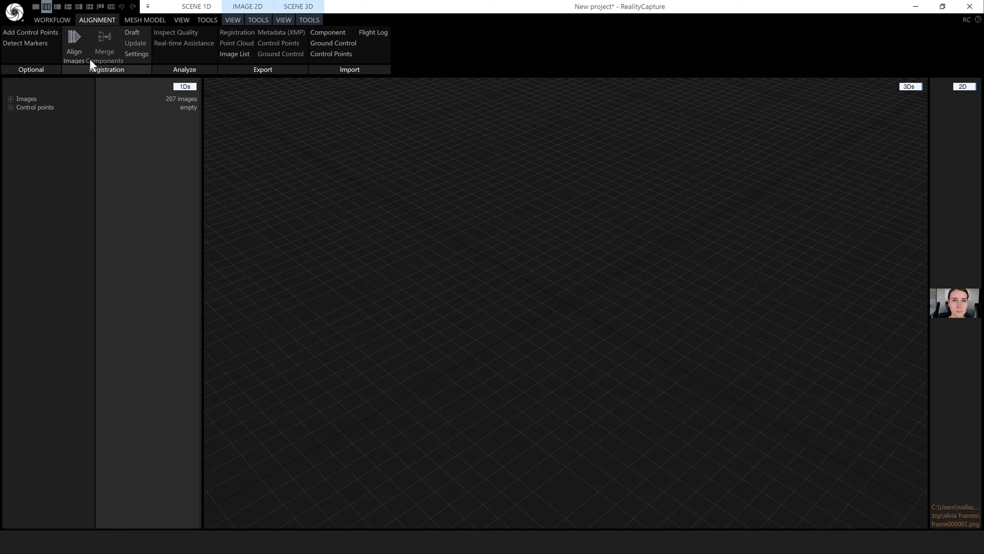
pyautogui.click(77, 48)
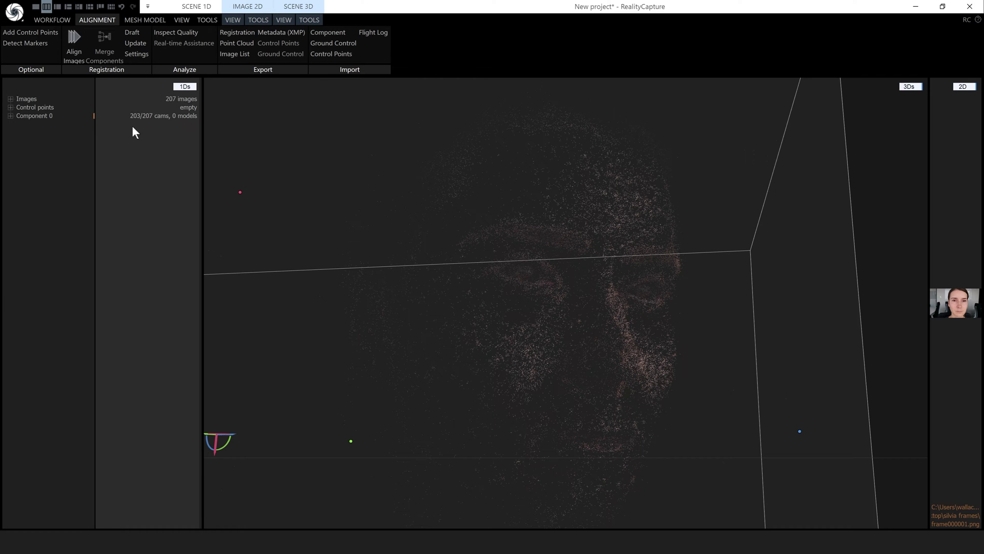
pyautogui.moveTo(523, 343); pyautogui.dragTo(528, 407)
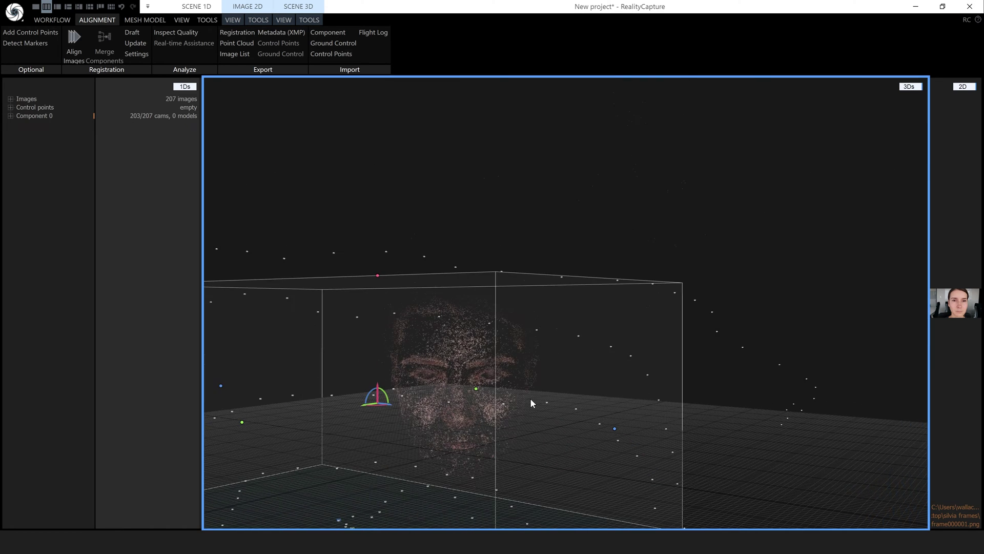
pyautogui.moveTo(529, 407)
pyautogui.mouseDown()
pyautogui.moveTo(528, 439)
pyautogui.moveTo(516, 412)
pyautogui.moveTo(598, 454)
pyautogui.moveTo(580, 445)
pyautogui.mouseUp()
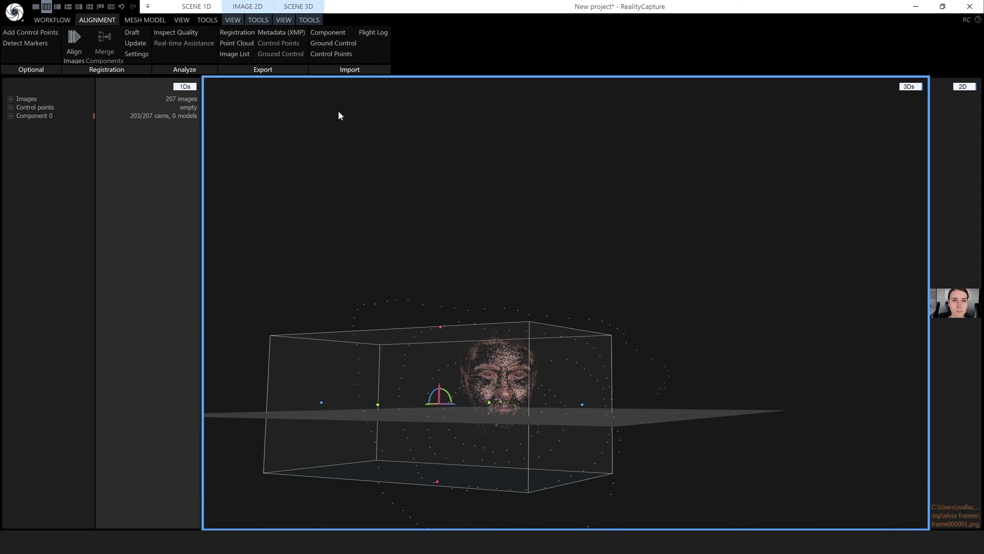
# Raise Camera Scale in the VIEW options to enlarge the camera markers
pyautogui.click(279, 21)
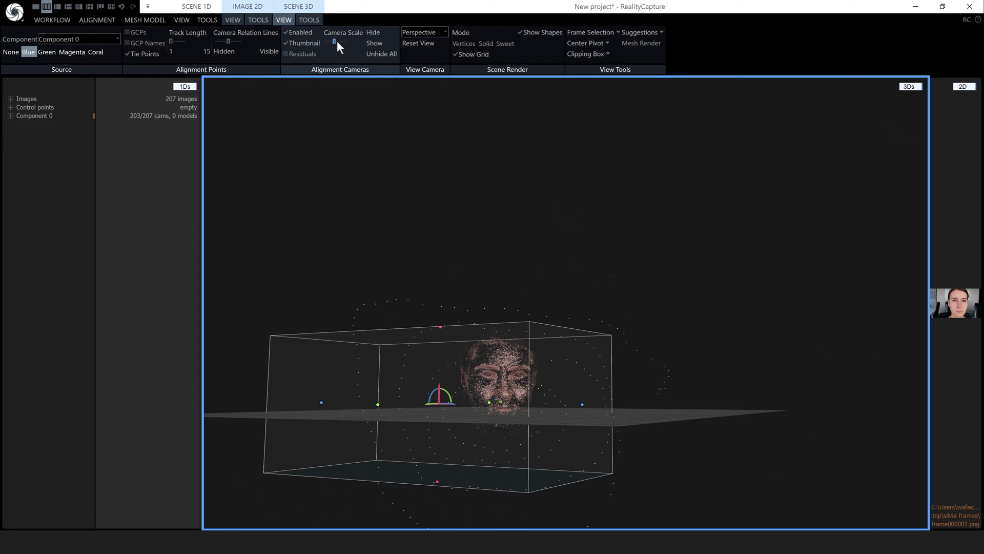
pyautogui.moveTo(340, 42); pyautogui.dragTo(340, 43)
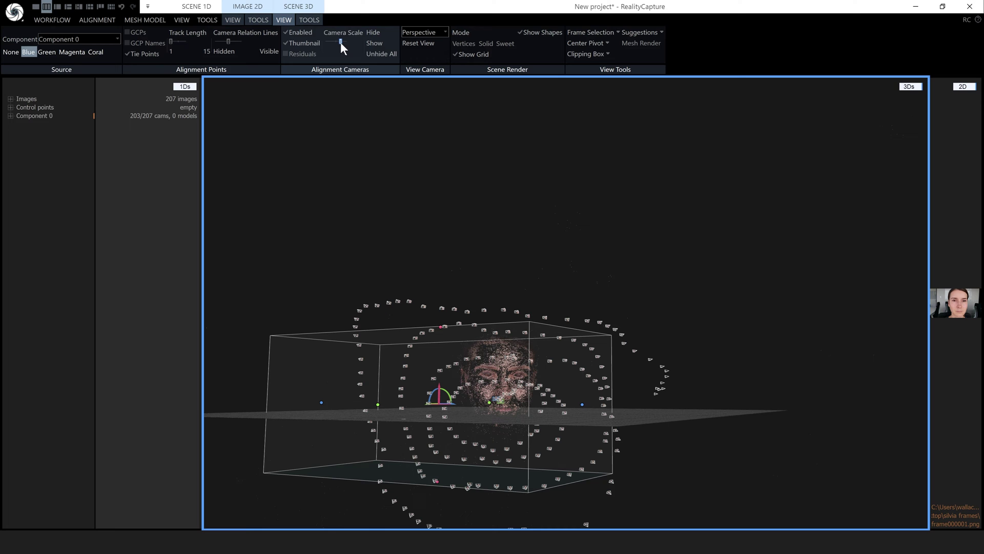
pyautogui.moveTo(584, 449)
pyautogui.mouseDown()
pyautogui.moveTo(529, 423)
pyautogui.moveTo(521, 438)
pyautogui.moveTo(551, 446)
pyautogui.moveTo(554, 487)
pyautogui.moveTo(465, 440)
pyautogui.mouseUp()
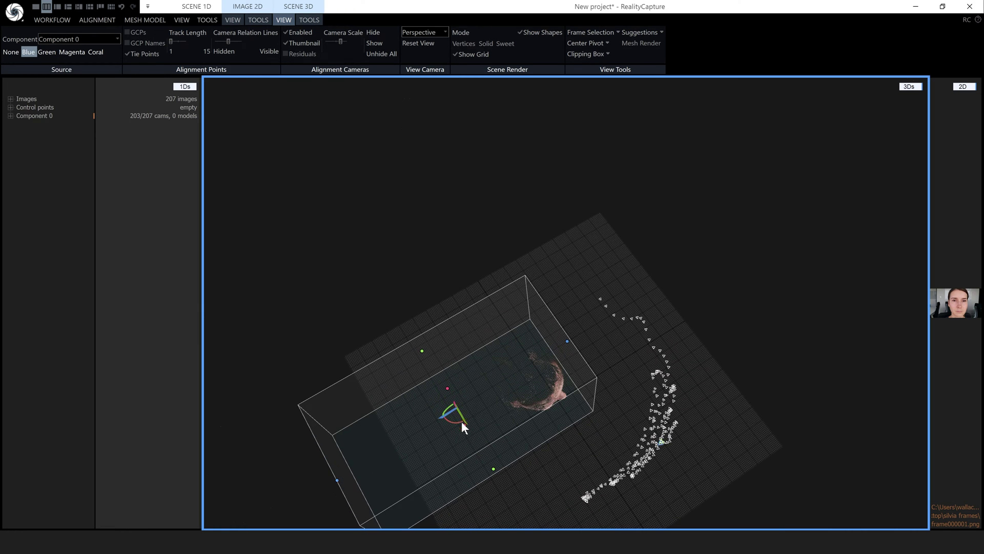
# Rotate, move and resize the reconstruction box until it encloses just the head
pyautogui.moveTo(455, 421); pyautogui.dragTo(444, 417)
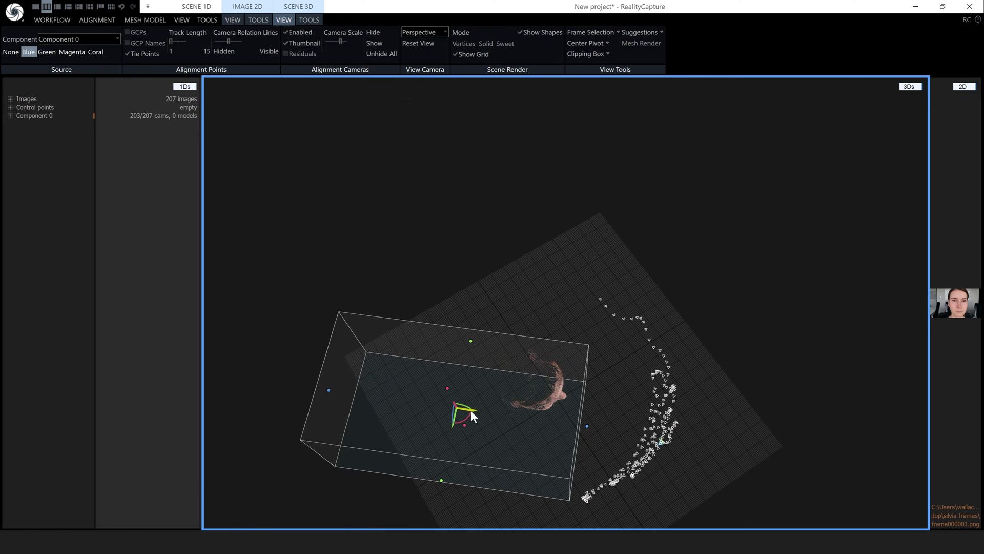
pyautogui.moveTo(471, 410); pyautogui.dragTo(472, 408)
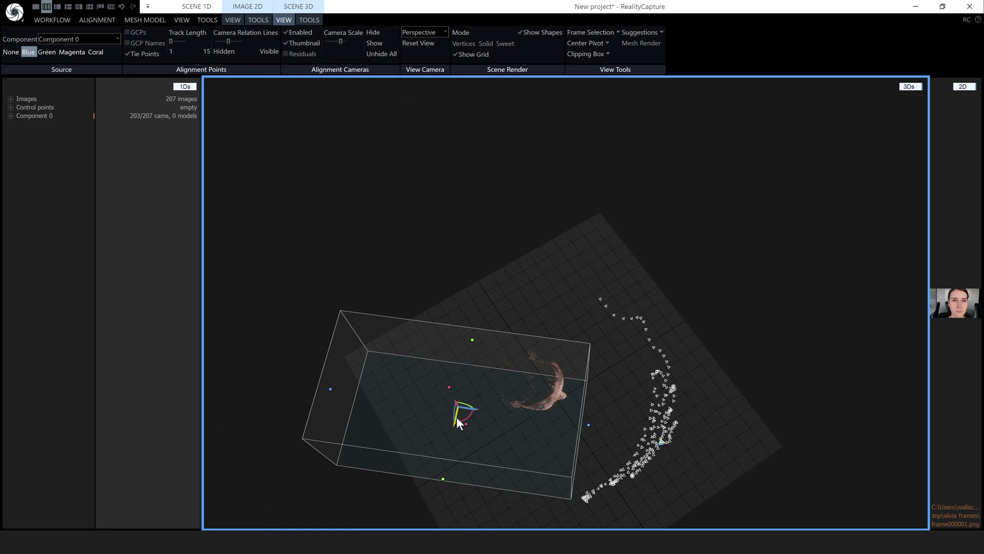
pyautogui.moveTo(456, 421); pyautogui.dragTo(464, 395)
pyautogui.moveTo(444, 454); pyautogui.dragTo(483, 369)
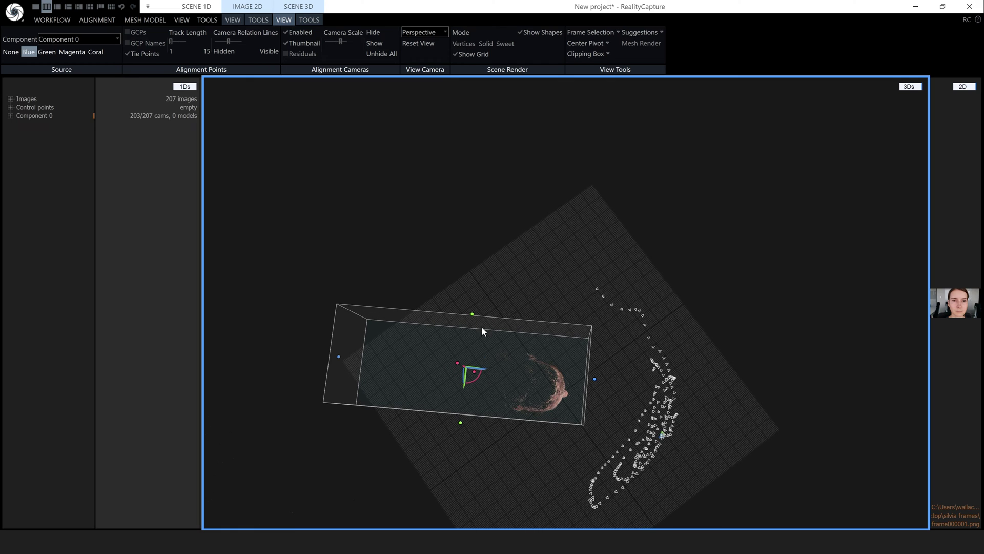
pyautogui.moveTo(470, 314); pyautogui.dragTo(470, 333)
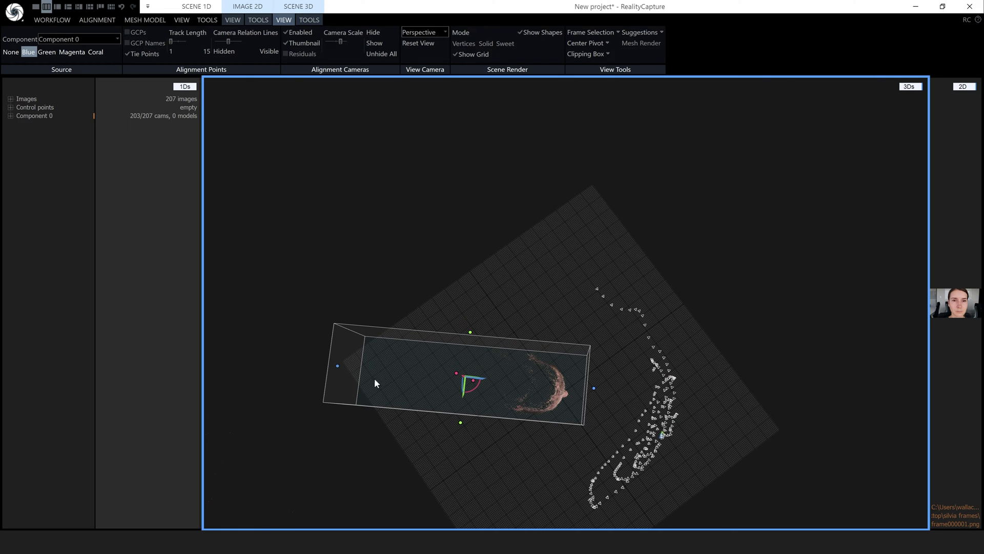
pyautogui.moveTo(336, 368); pyautogui.dragTo(515, 386)
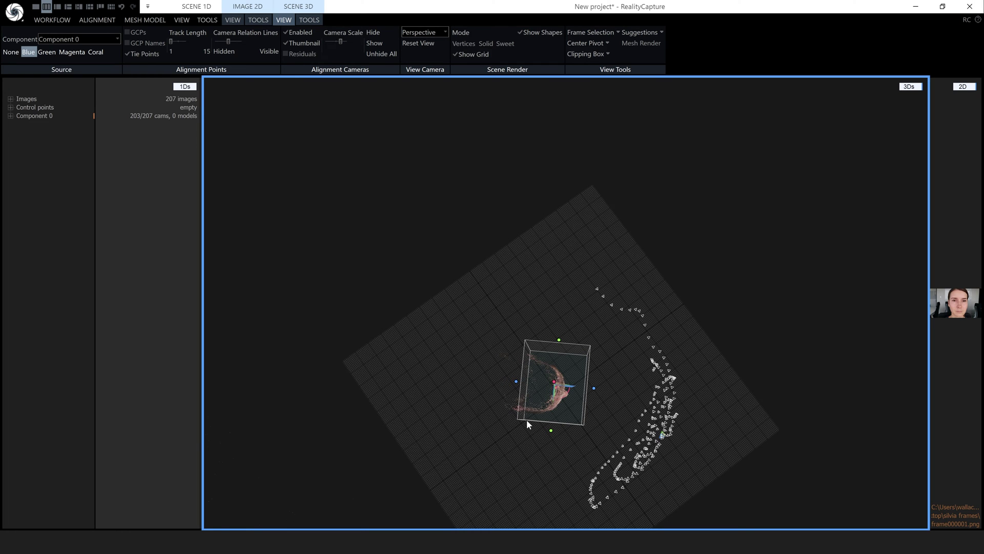
pyautogui.moveTo(527, 419)
pyautogui.mouseDown()
pyautogui.moveTo(530, 364)
pyautogui.moveTo(535, 383)
pyautogui.mouseUp()
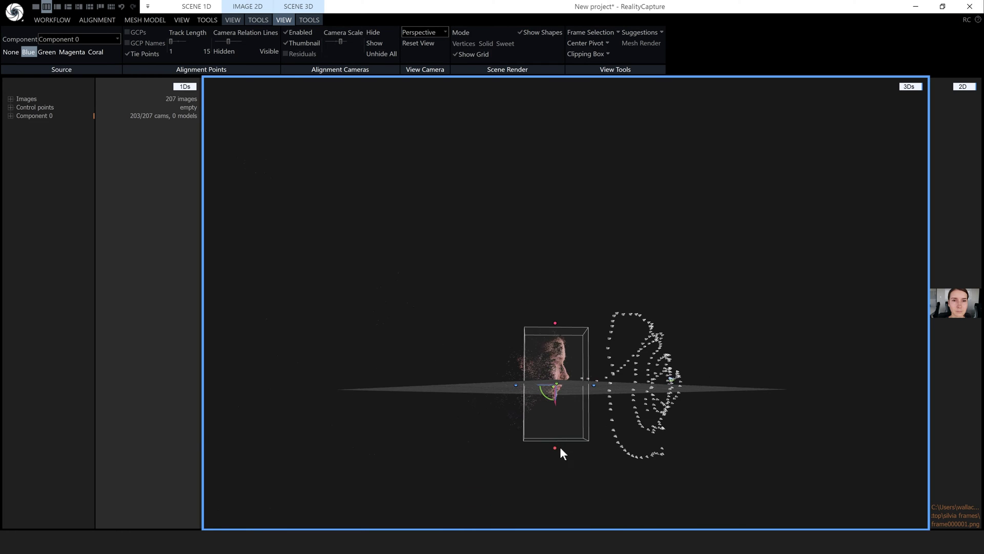
pyautogui.moveTo(555, 447); pyautogui.dragTo(553, 426)
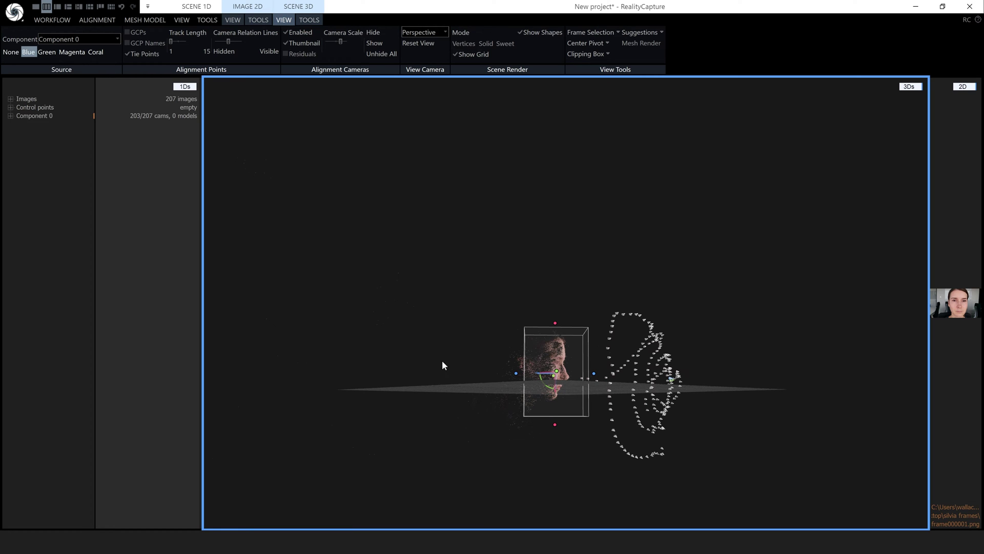
pyautogui.click(145, 20)
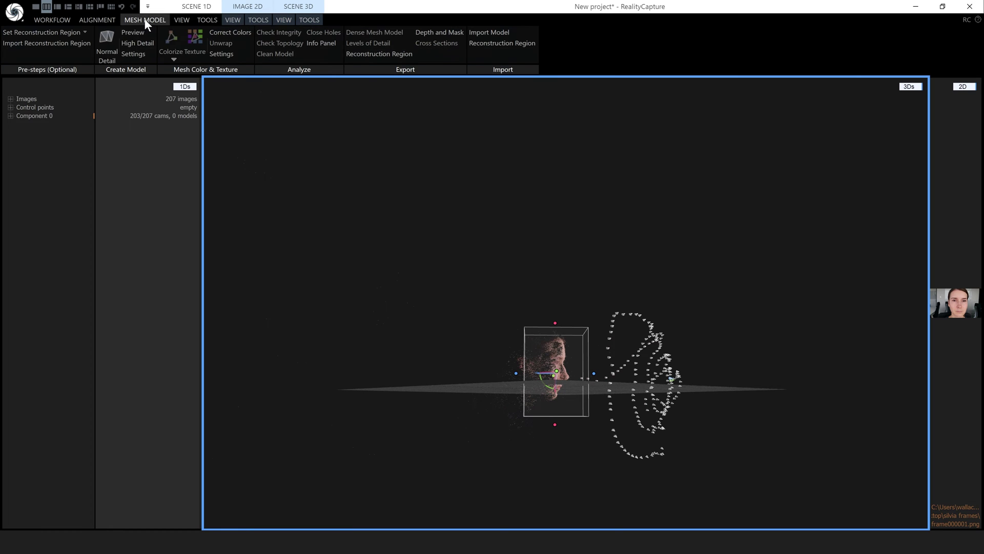
# Compute a normal-detail head mesh and orbit to inspect it from the front and above
pyautogui.click(109, 48)
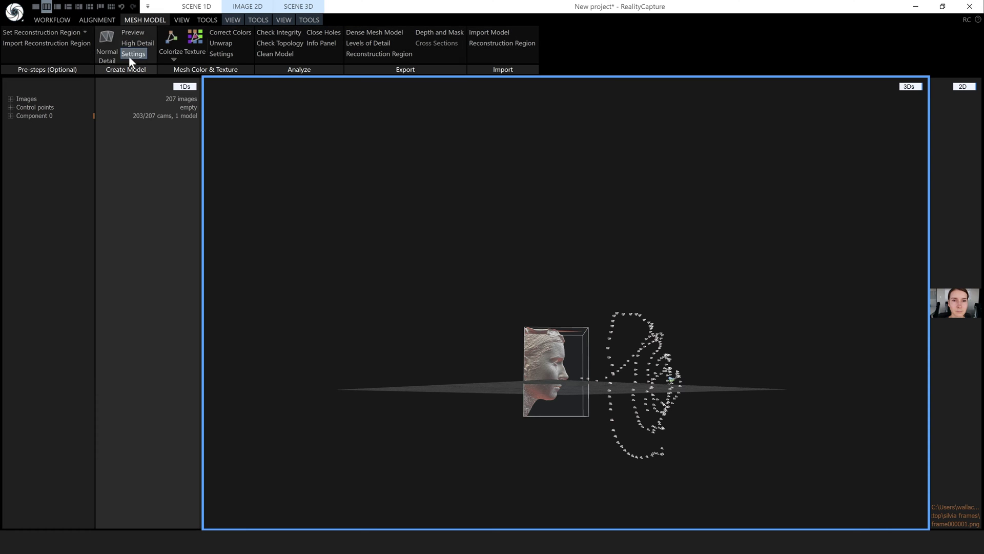
pyautogui.moveTo(553, 308); pyautogui.dragTo(481, 304)
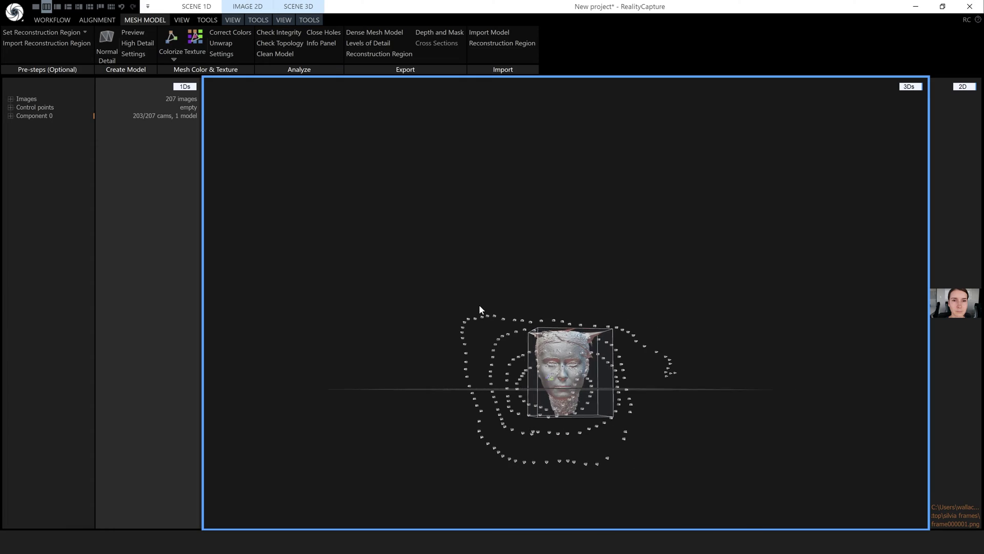
pyautogui.scroll(2, 579, 389)
pyautogui.scroll(2, 579, 384)
pyautogui.scroll(3, 574, 384)
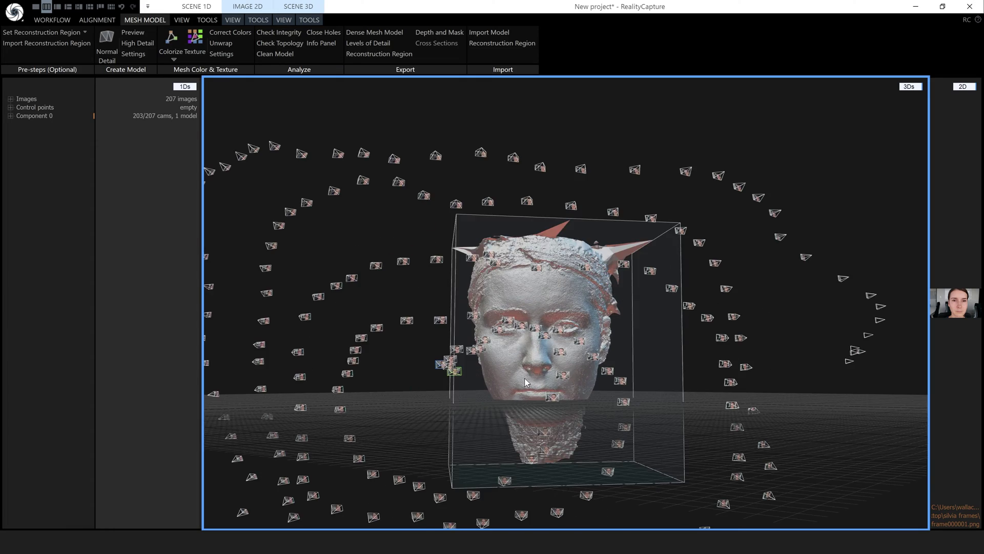
pyautogui.moveTo(525, 377)
pyautogui.mouseDown()
pyautogui.moveTo(541, 391)
pyautogui.moveTo(515, 392)
pyautogui.moveTo(561, 403)
pyautogui.mouseUp()
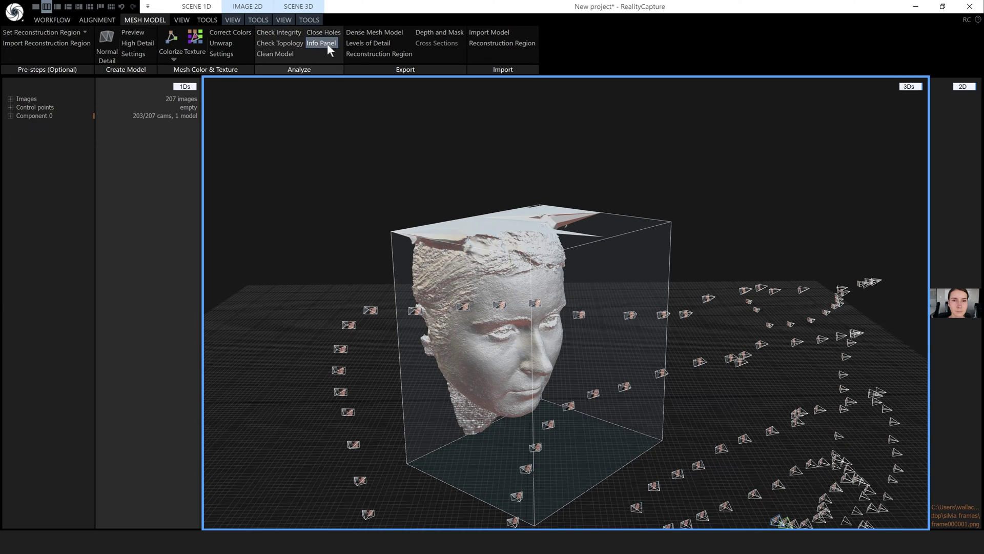
pyautogui.click(310, 22)
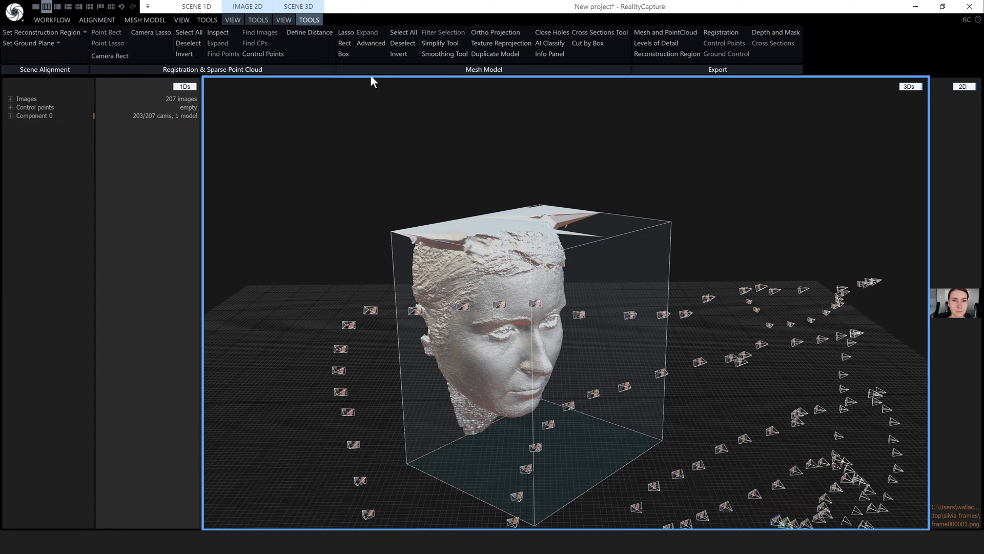
# Simplify the head mesh to 200,000 triangles and orbit around it to check the result
pyautogui.click(440, 44)
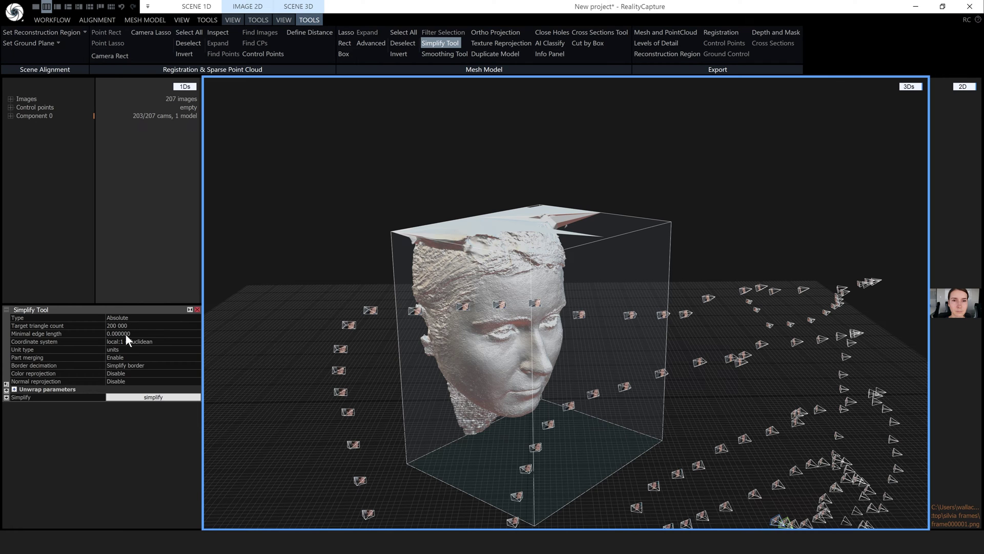
pyautogui.click(156, 396)
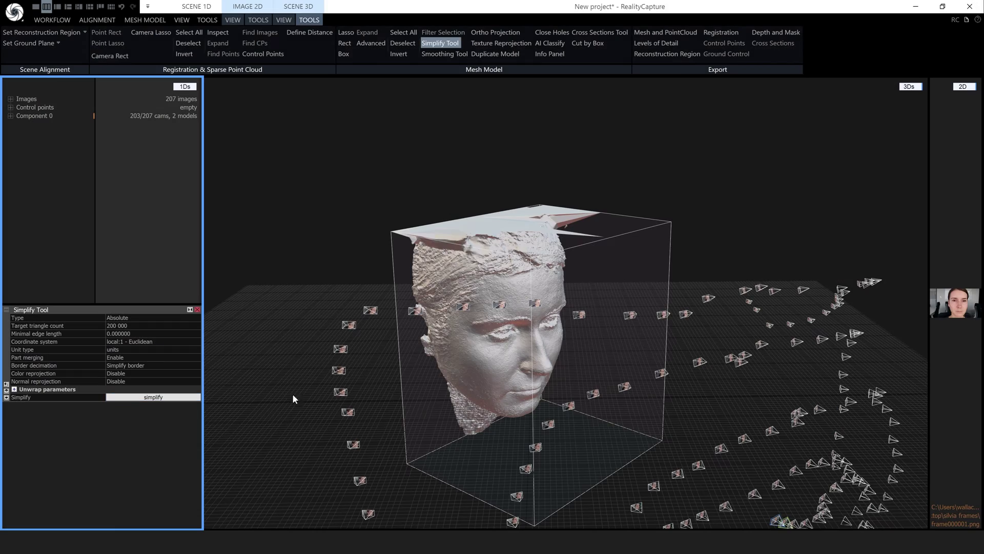
pyautogui.moveTo(462, 379)
pyautogui.mouseDown()
pyautogui.moveTo(559, 374)
pyautogui.moveTo(479, 373)
pyautogui.mouseUp()
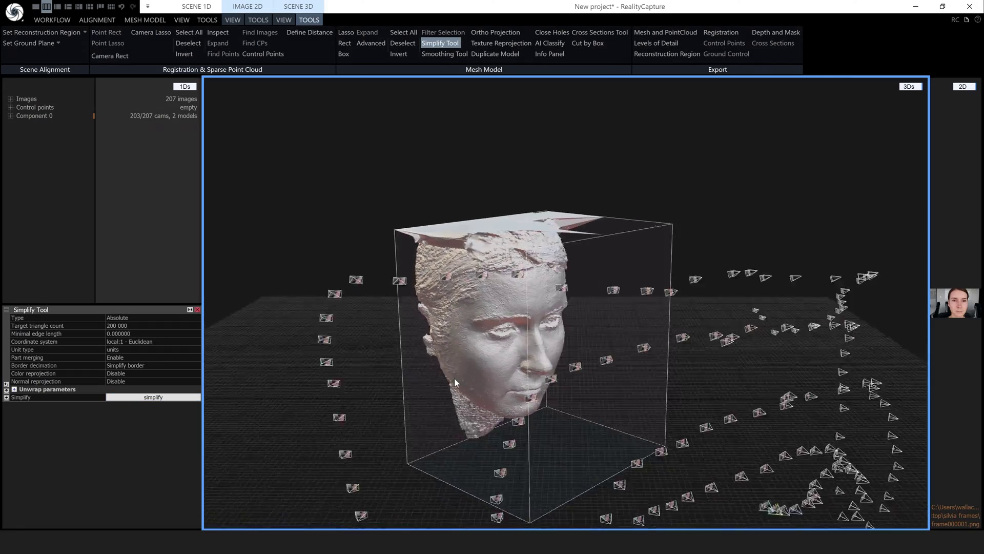
pyautogui.moveTo(621, 346)
pyautogui.mouseDown()
pyautogui.moveTo(555, 349)
pyautogui.moveTo(567, 343)
pyautogui.mouseUp()
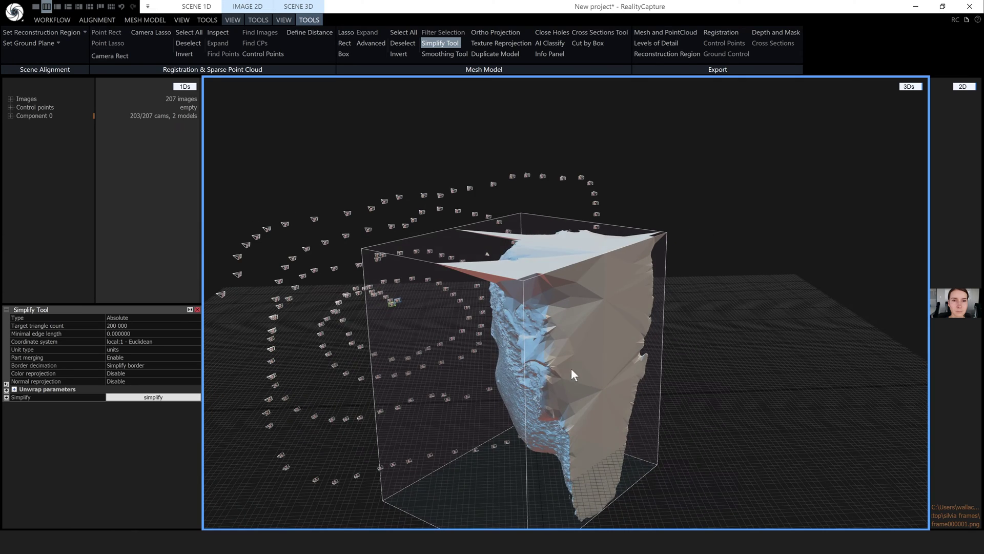
pyautogui.moveTo(571, 368); pyautogui.dragTo(723, 351)
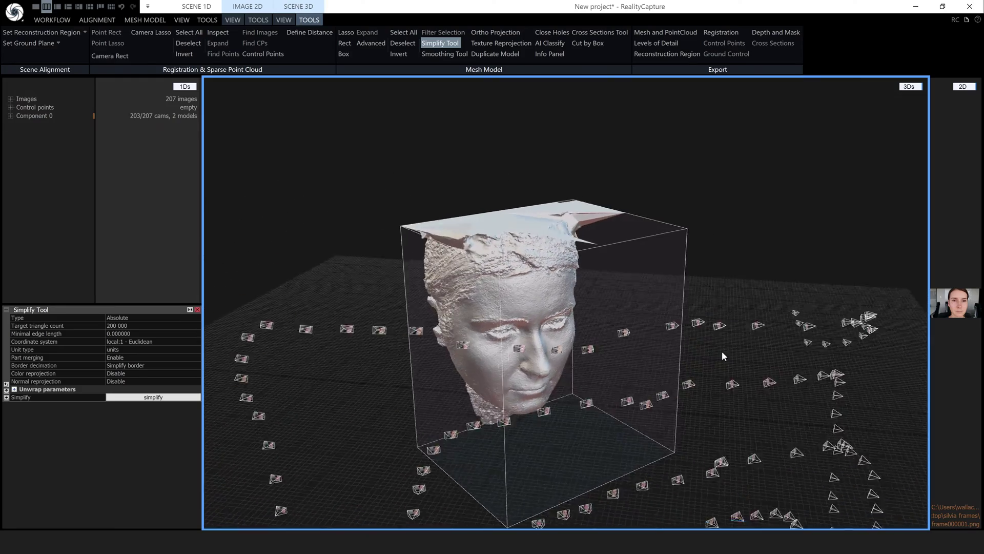
pyautogui.moveTo(517, 300); pyautogui.dragTo(540, 300)
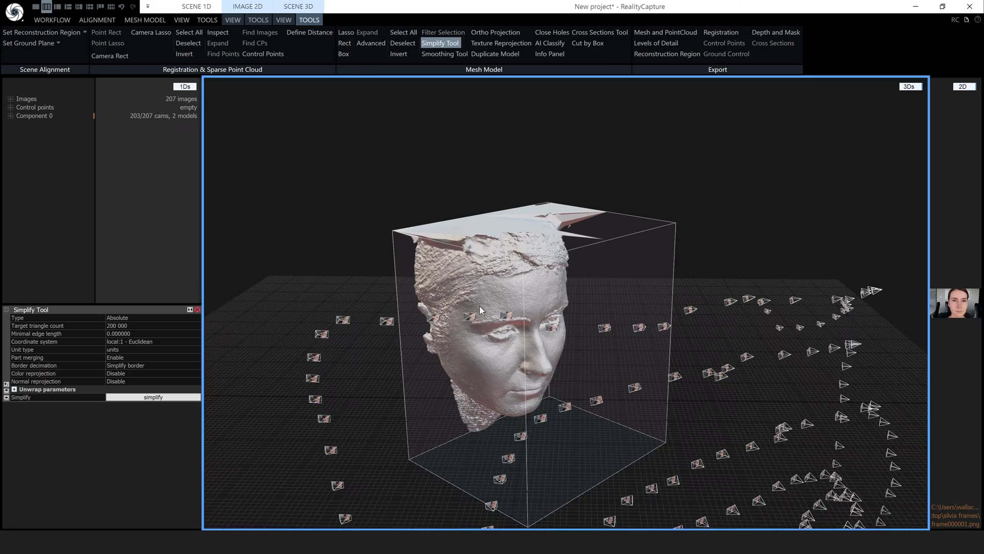
pyautogui.moveTo(479, 305); pyautogui.dragTo(487, 304)
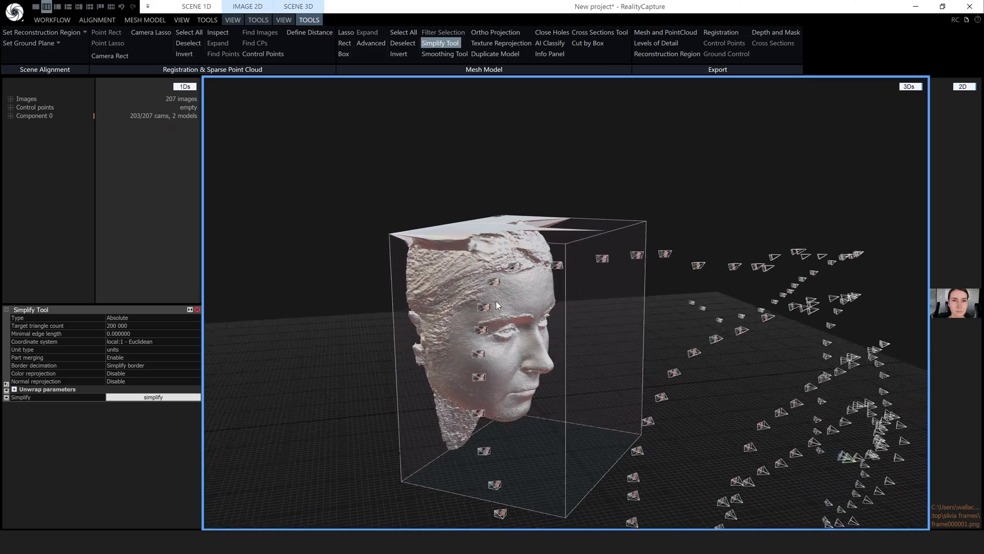
pyautogui.moveTo(487, 304)
pyautogui.mouseDown()
pyautogui.moveTo(501, 303)
pyautogui.moveTo(485, 304)
pyautogui.mouseUp()
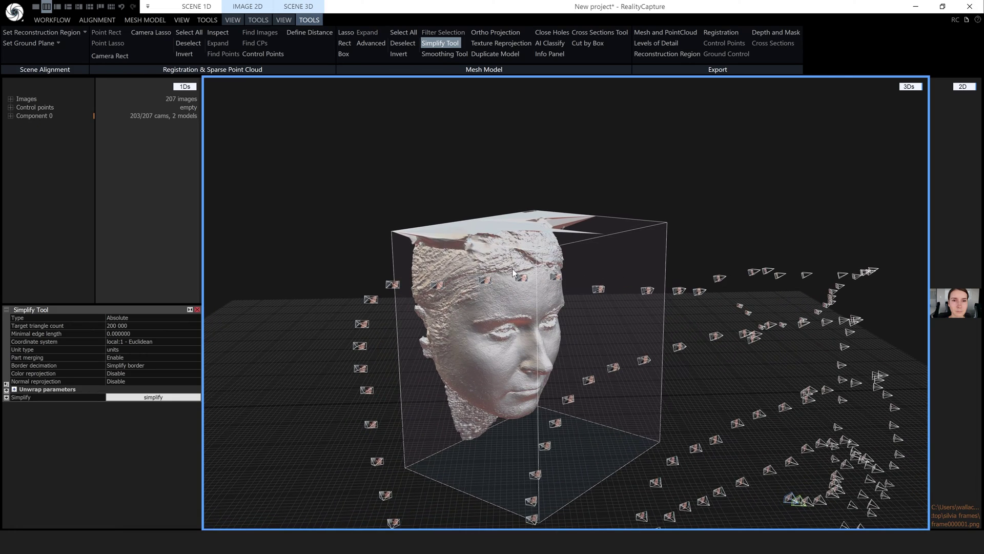
pyautogui.moveTo(474, 300); pyautogui.dragTo(502, 297)
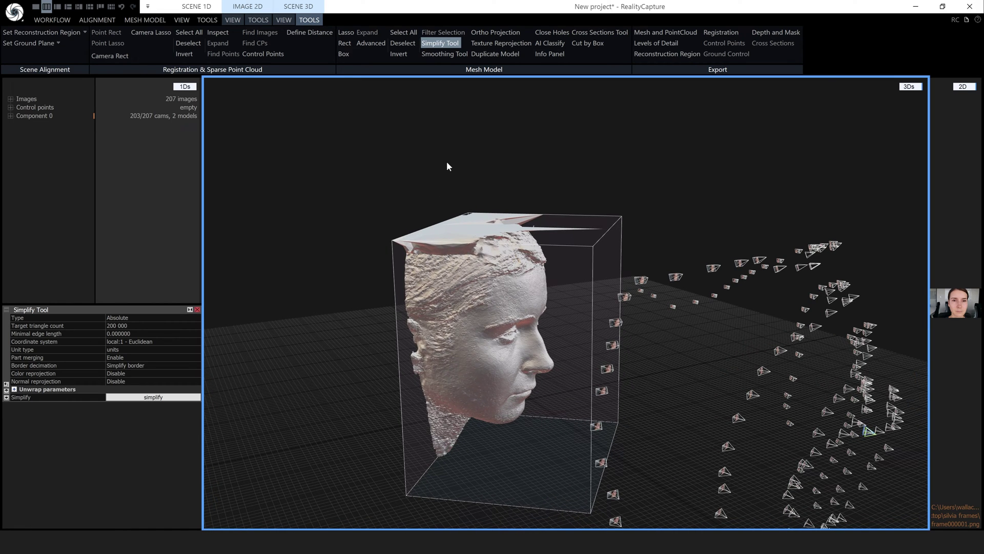
pyautogui.click(347, 33)
# Lasso-select the stray surface and the upper part and top of the head
pyautogui.moveTo(472, 168)
pyautogui.mouseDown()
pyautogui.moveTo(540, 323)
pyautogui.moveTo(546, 294)
pyautogui.mouseUp()
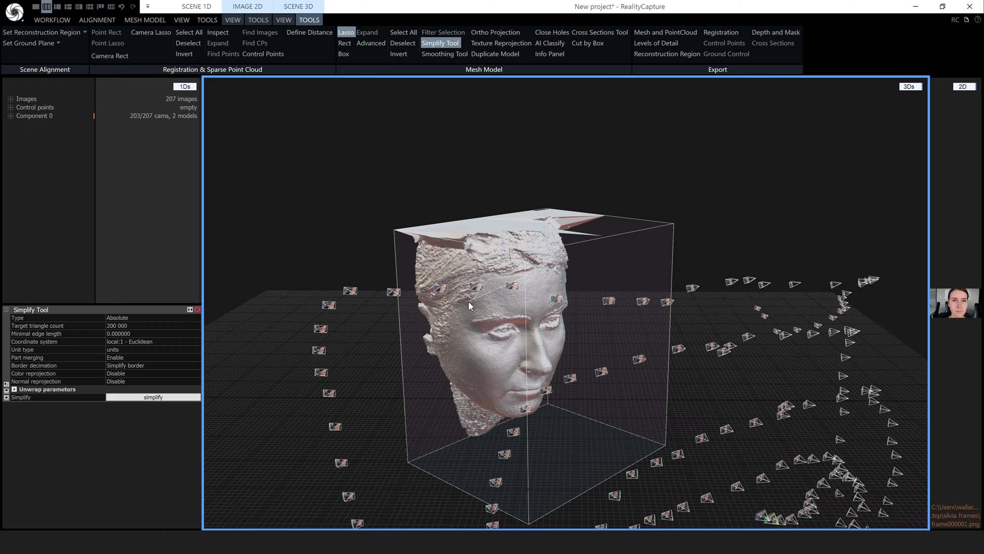
pyautogui.moveTo(468, 302)
pyautogui.mouseDown()
pyautogui.moveTo(441, 356)
pyautogui.moveTo(365, 310)
pyautogui.moveTo(533, 106)
pyautogui.moveTo(663, 165)
pyautogui.moveTo(666, 185)
pyautogui.mouseUp()
pyautogui.moveTo(615, 320); pyautogui.dragTo(545, 331)
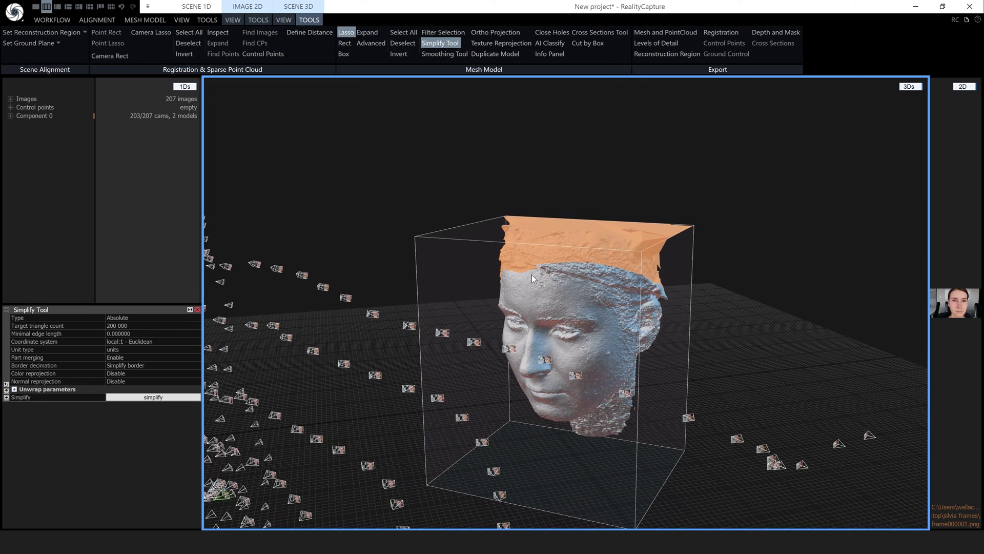
pyautogui.press('ctrl')
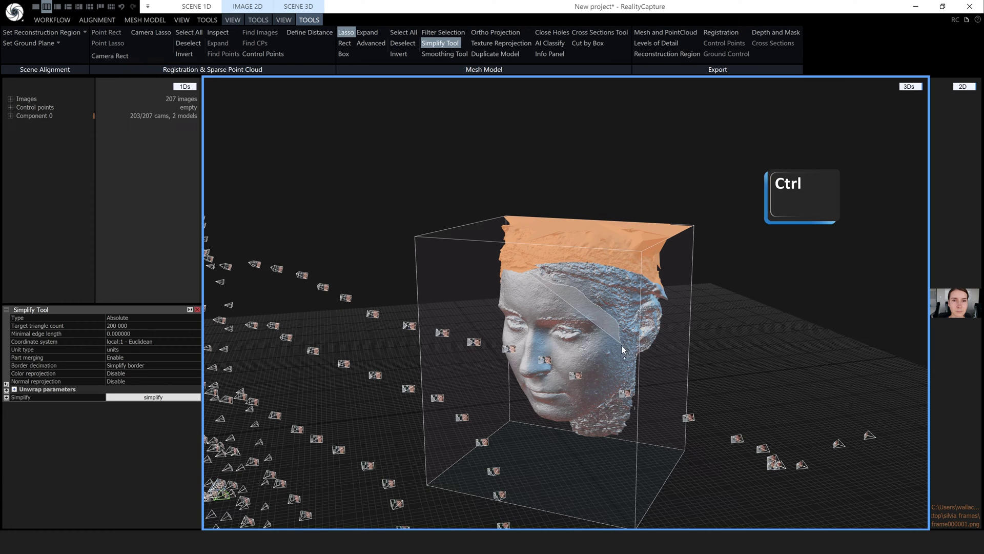
pyautogui.moveTo(604, 310)
pyautogui.keyDown('ctrl'); pyautogui.mouseDown()
pyautogui.moveTo(686, 345)
pyautogui.moveTo(473, 179)
pyautogui.mouseUp(); pyautogui.keyUp('ctrl')
pyautogui.moveTo(626, 427)
pyautogui.mouseDown()
pyautogui.moveTo(618, 401)
pyautogui.moveTo(626, 387)
pyautogui.mouseUp()
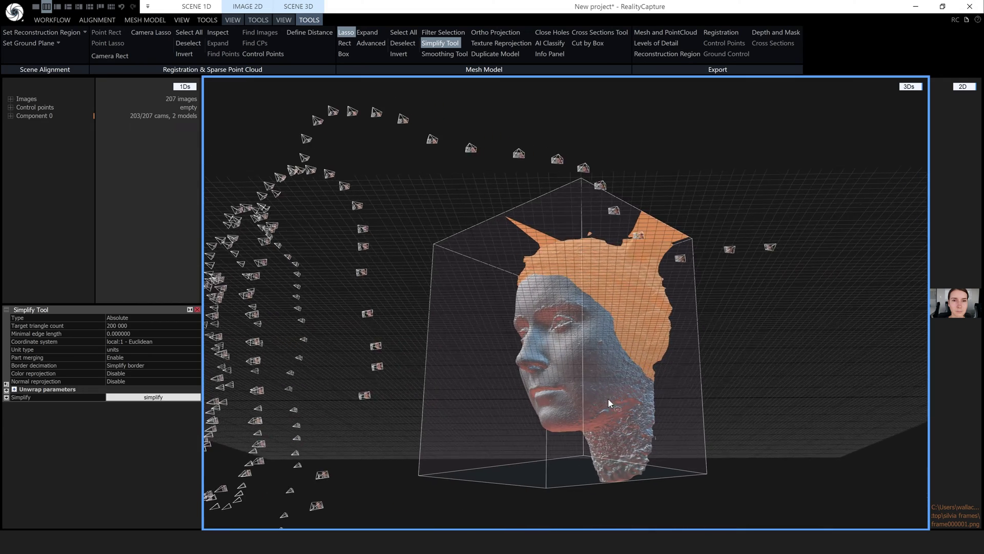
# Add the neck, the area beneath the chin and the back of the head to the selection
pyautogui.press('ctrl')
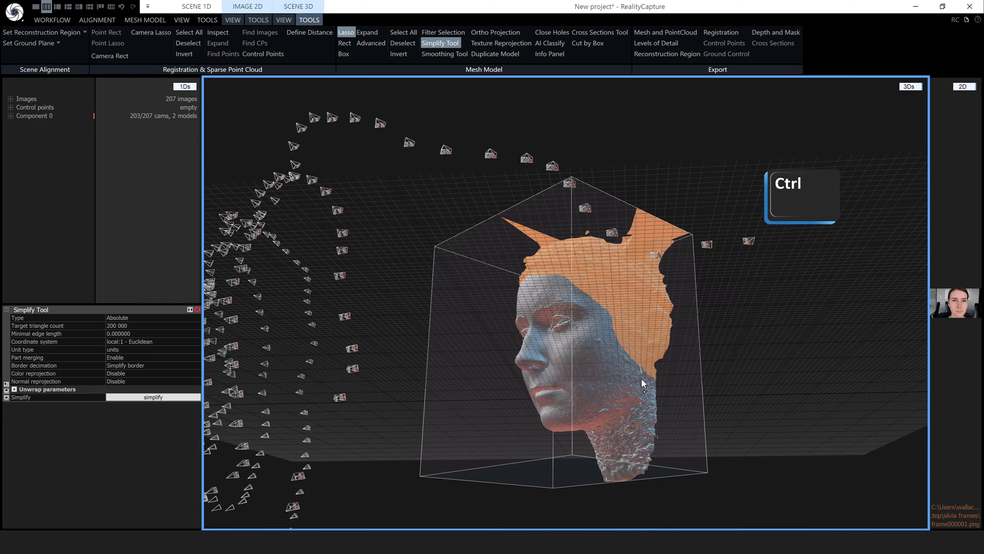
pyautogui.keyDown('ctrl'); pyautogui.moveTo(631, 424); pyautogui.dragTo(755, 484); pyautogui.keyUp('ctrl')
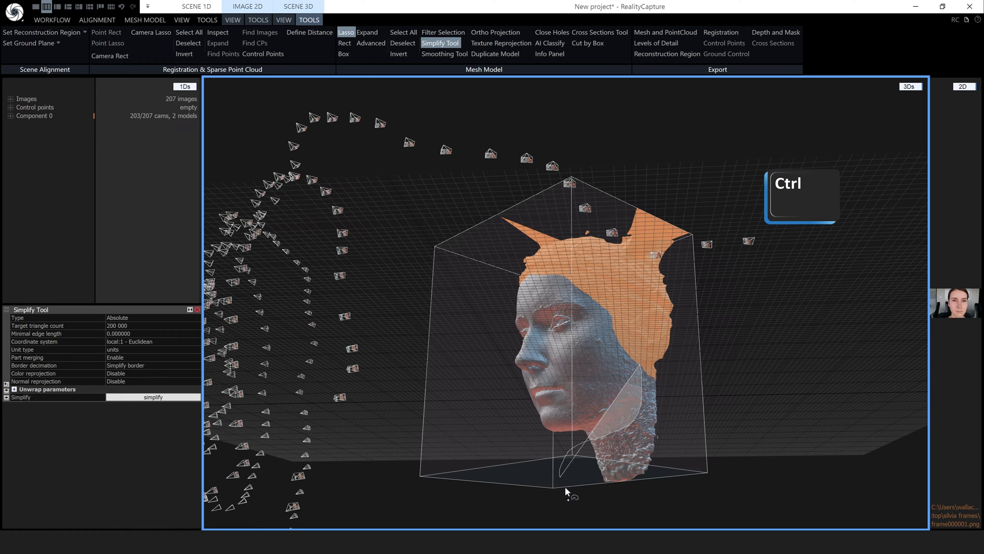
pyautogui.keyDown('ctrl'); pyautogui.moveTo(754, 482); pyautogui.dragTo(659, 352); pyautogui.keyUp('ctrl')
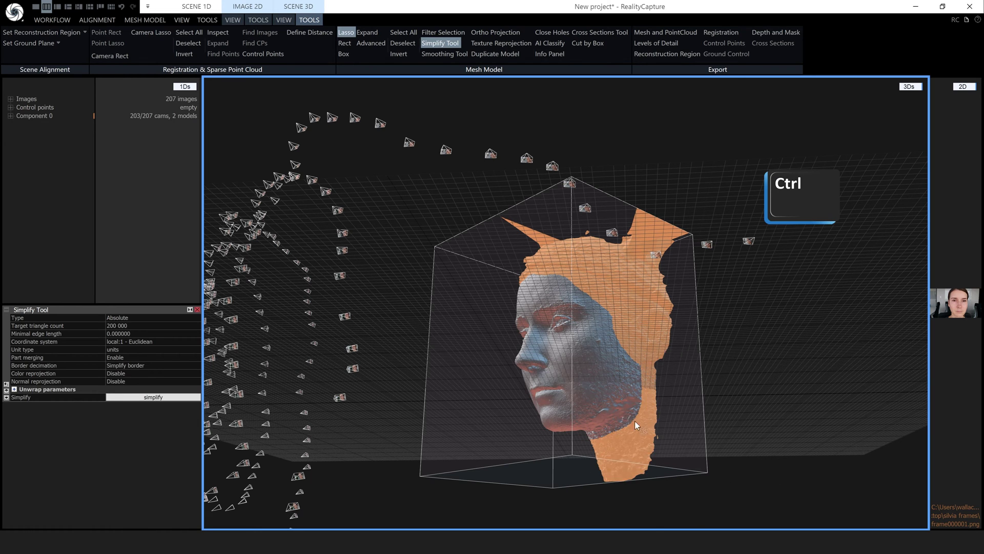
pyautogui.moveTo(635, 421); pyautogui.dragTo(744, 441)
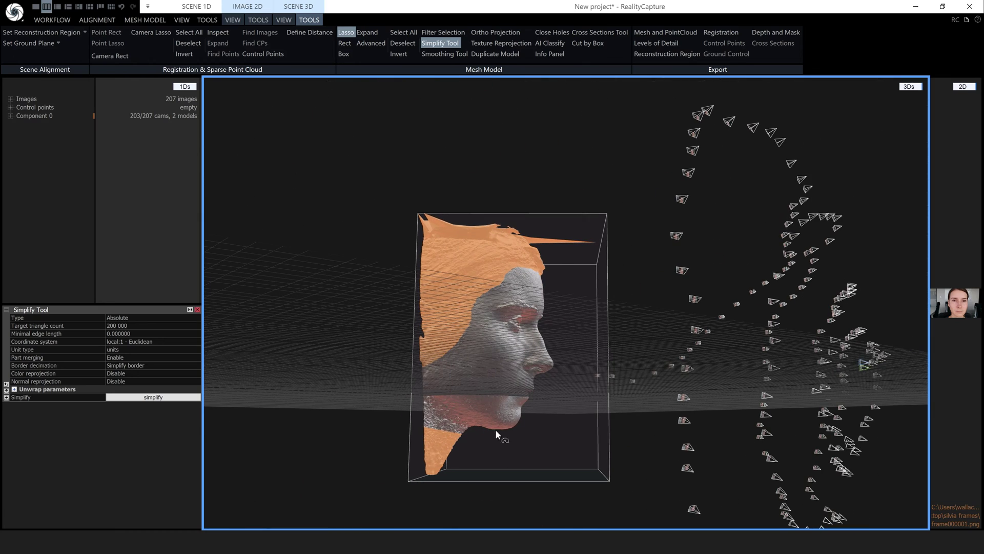
pyautogui.press('ctrl')
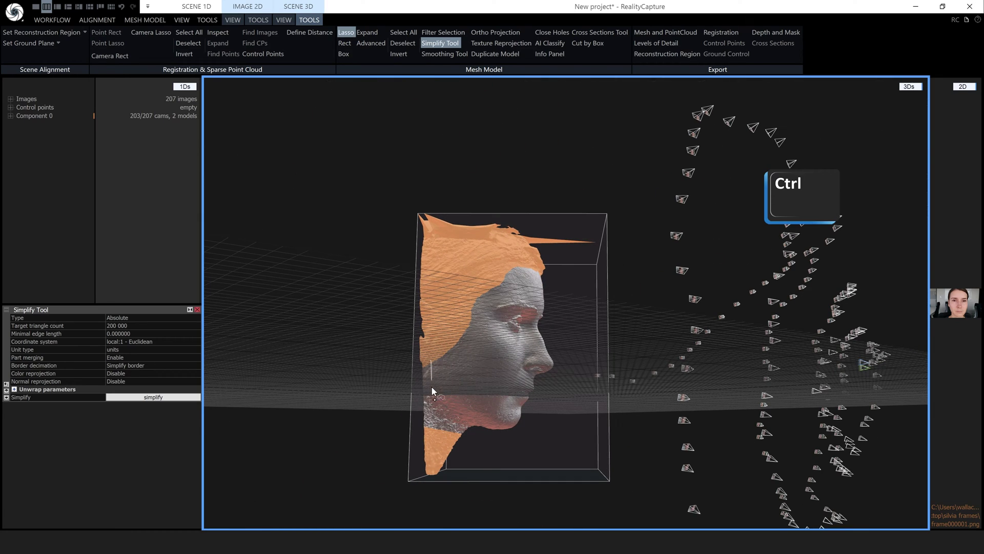
pyautogui.moveTo(432, 410)
pyautogui.keyDown('ctrl'); pyautogui.mouseDown()
pyautogui.moveTo(438, 421)
pyautogui.moveTo(387, 362)
pyautogui.moveTo(382, 410)
pyautogui.moveTo(369, 408)
pyautogui.mouseUp(); pyautogui.keyUp('ctrl')
pyautogui.press('ctrl')
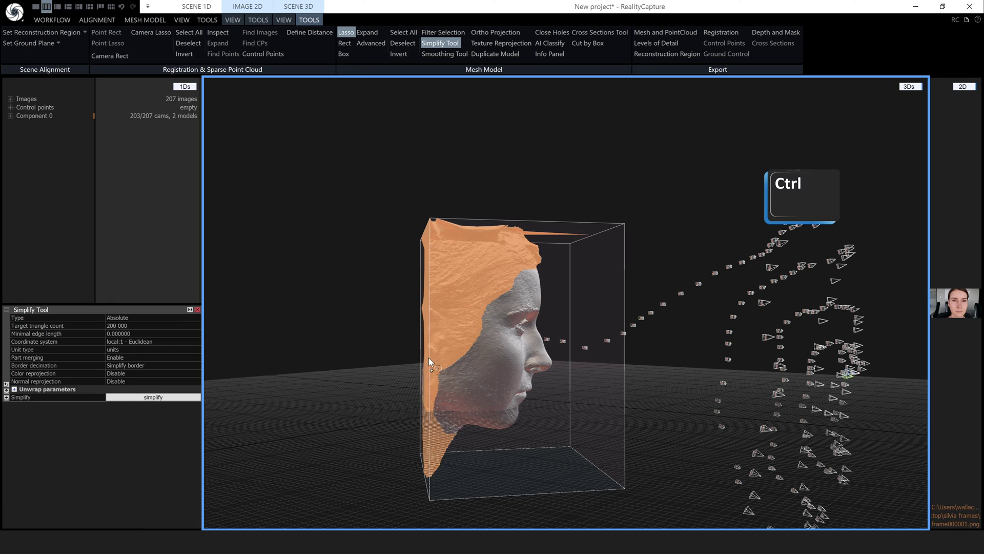
pyautogui.moveTo(426, 441)
pyautogui.keyDown('ctrl'); pyautogui.mouseDown()
pyautogui.moveTo(359, 393)
pyautogui.moveTo(591, 420)
pyautogui.moveTo(628, 415)
pyautogui.mouseUp(); pyautogui.keyUp('ctrl')
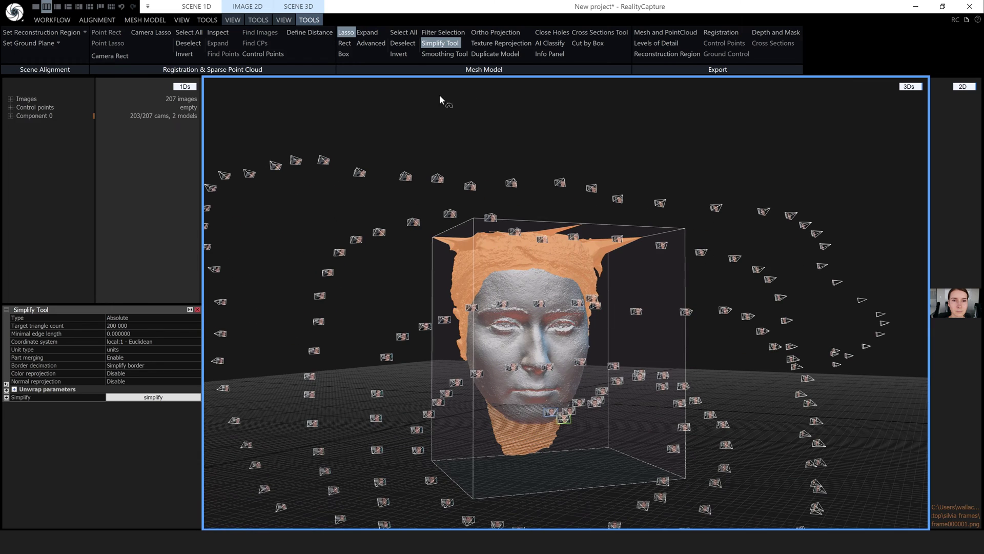
# Filter out the selected areas, then simplify the face mask to 30,000 triangles despite the topology warning
pyautogui.click(441, 34)
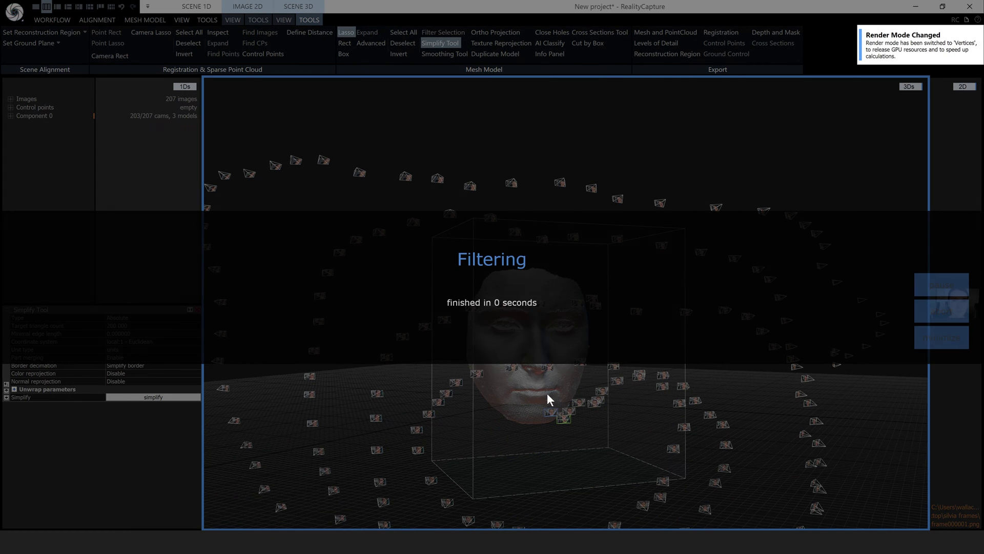
pyautogui.moveTo(546, 405)
pyautogui.mouseDown()
pyautogui.moveTo(531, 416)
pyautogui.moveTo(554, 418)
pyautogui.moveTo(541, 416)
pyautogui.moveTo(538, 400)
pyautogui.mouseUp()
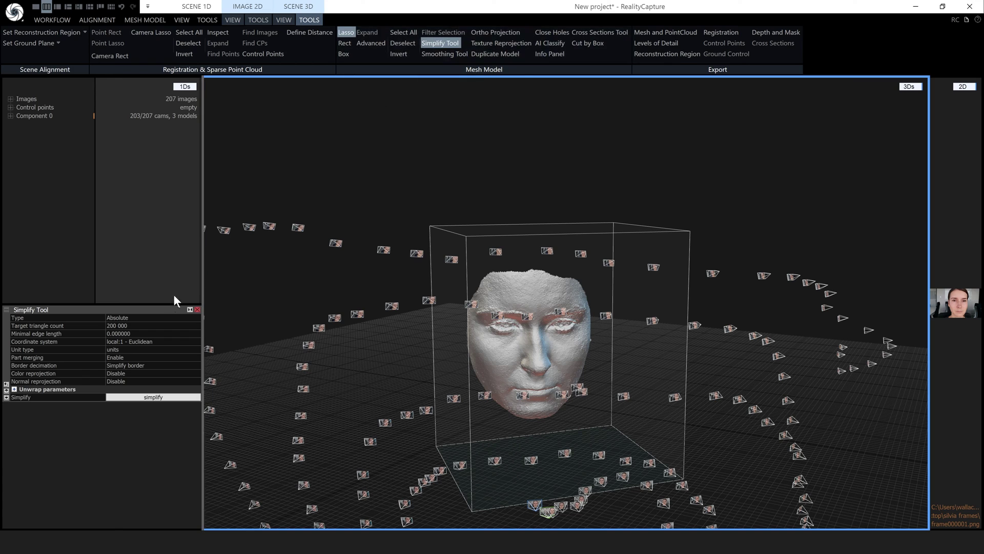
pyautogui.click(134, 325)
pyautogui.write('3')
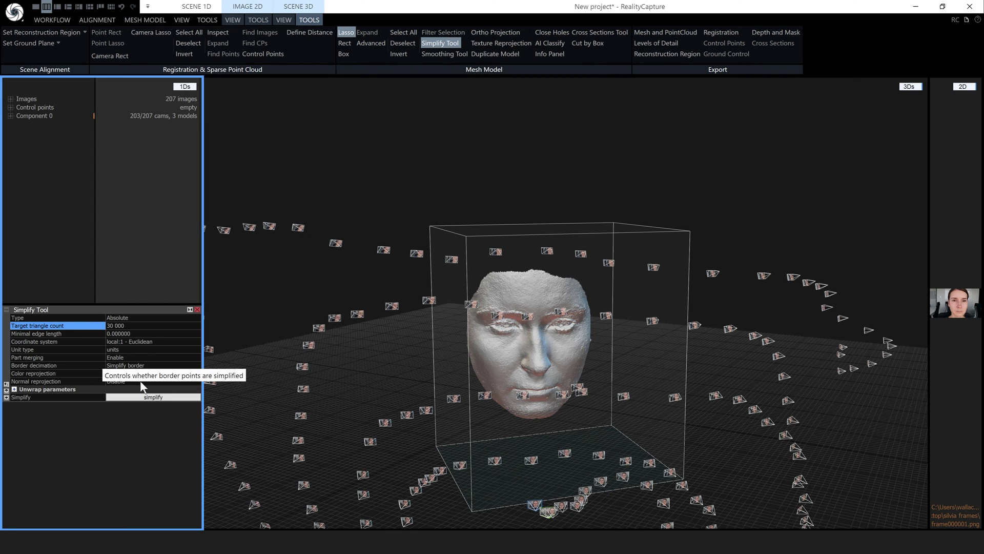
pyautogui.click(157, 398)
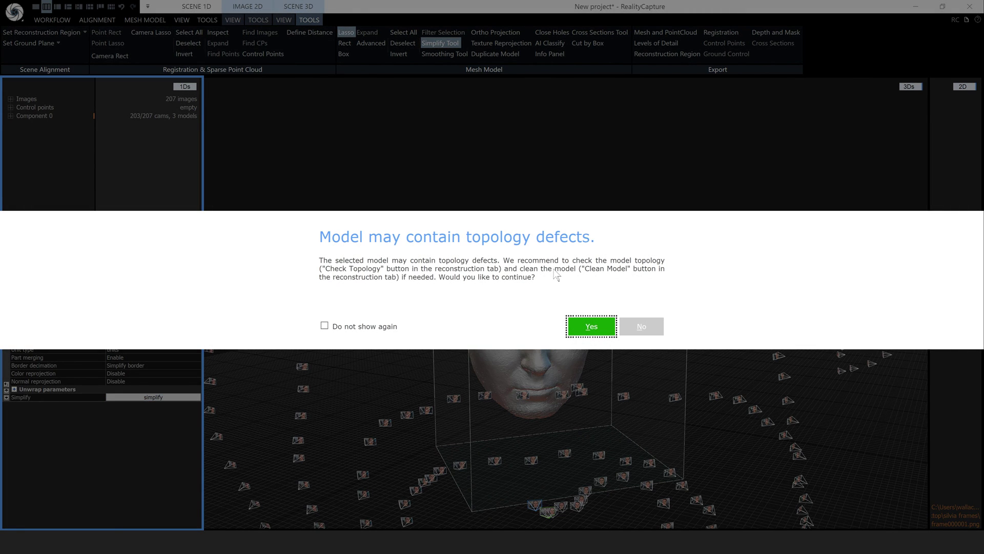
pyautogui.click(585, 320)
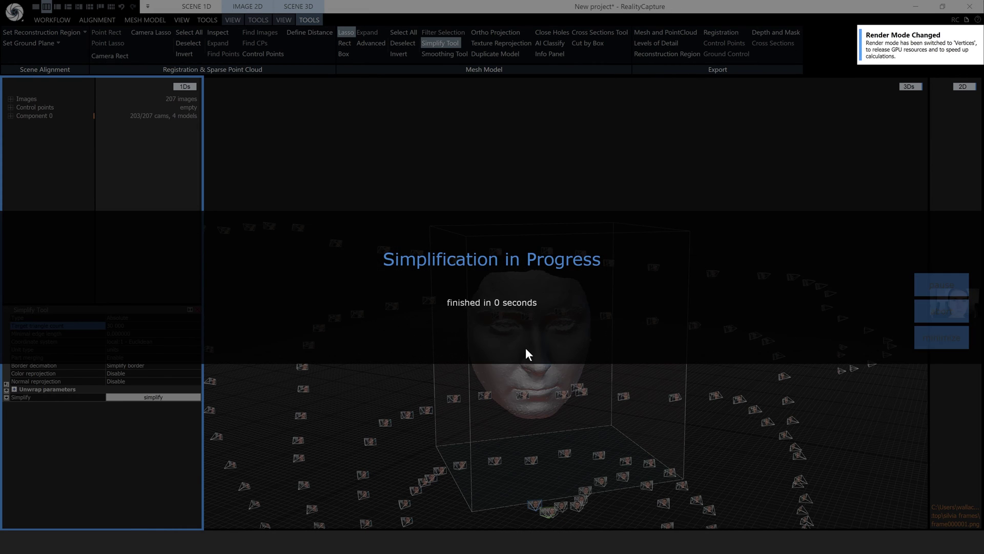
pyautogui.moveTo(525, 348)
pyautogui.mouseDown()
pyautogui.moveTo(544, 345)
pyautogui.moveTo(464, 332)
pyautogui.moveTo(491, 326)
pyautogui.mouseUp()
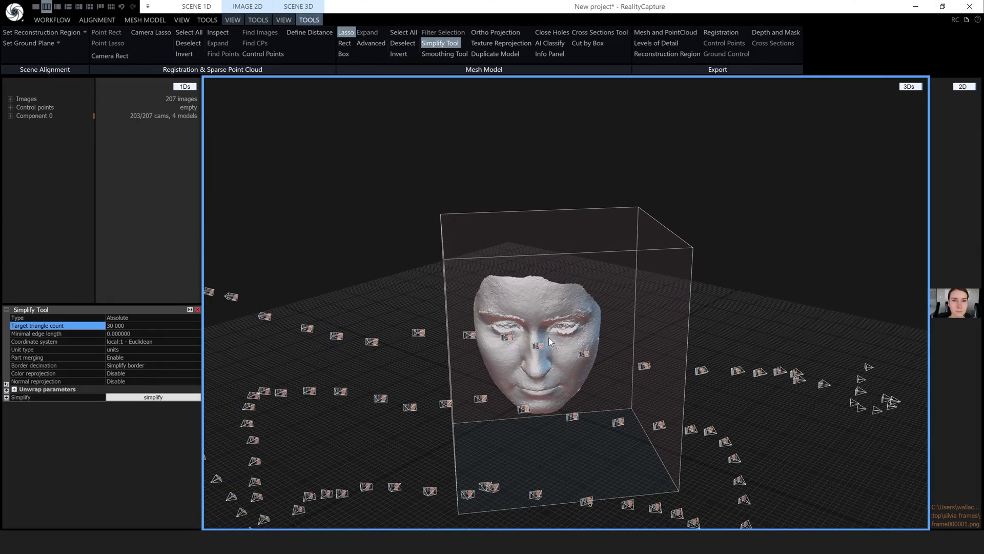
pyautogui.moveTo(578, 358)
pyautogui.mouseDown()
pyautogui.moveTo(559, 341)
pyautogui.moveTo(520, 343)
pyautogui.moveTo(568, 350)
pyautogui.mouseUp()
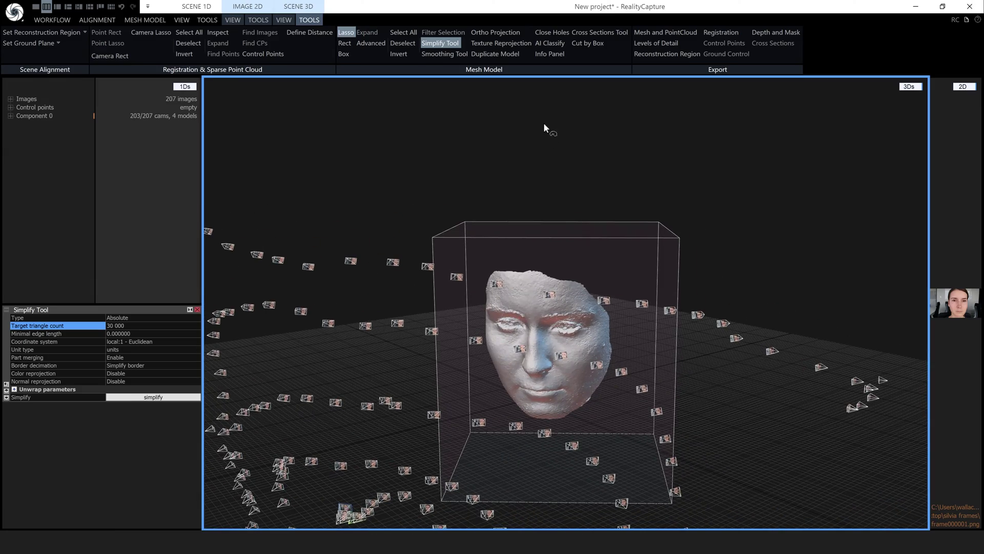
# Run the Smoothing Tool on the 30,000-triangle face mesh and inspect the smoothed result
pyautogui.click(443, 55)
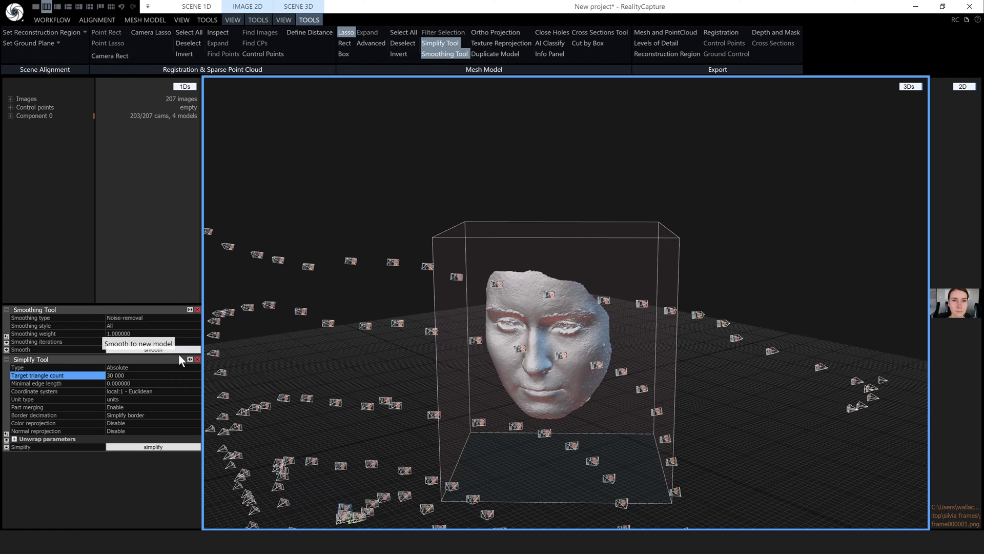
pyautogui.click(142, 350)
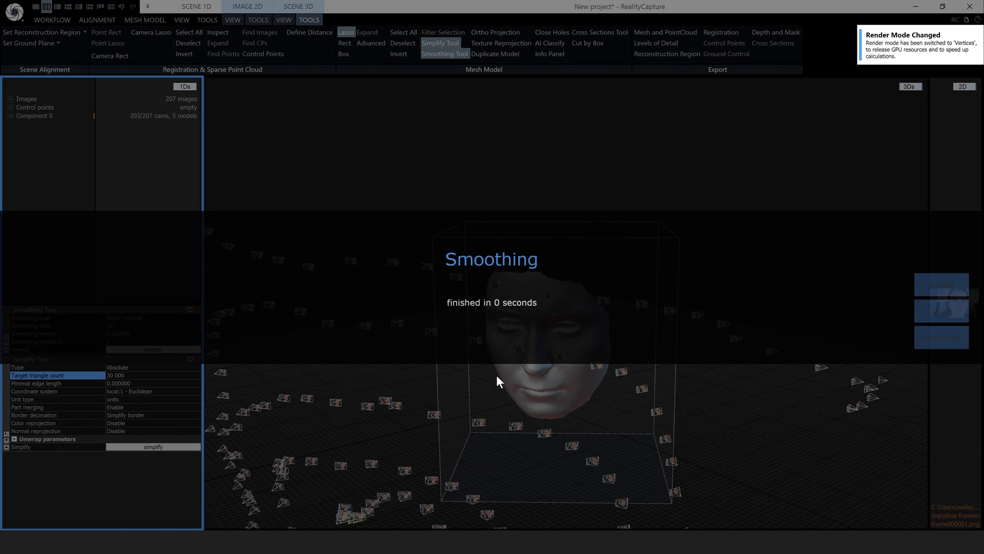
pyautogui.scroll(5, 547, 351)
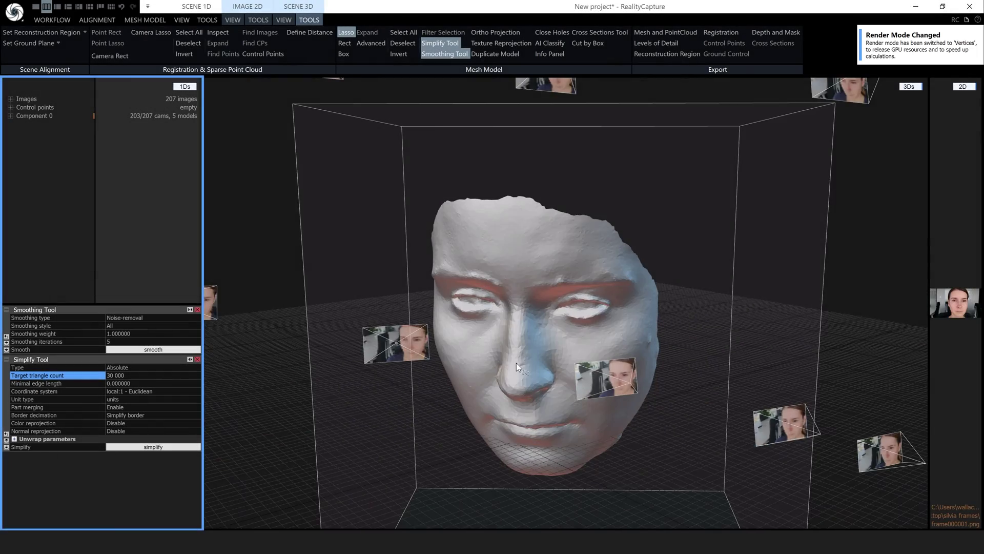
pyautogui.moveTo(544, 370); pyautogui.dragTo(585, 362)
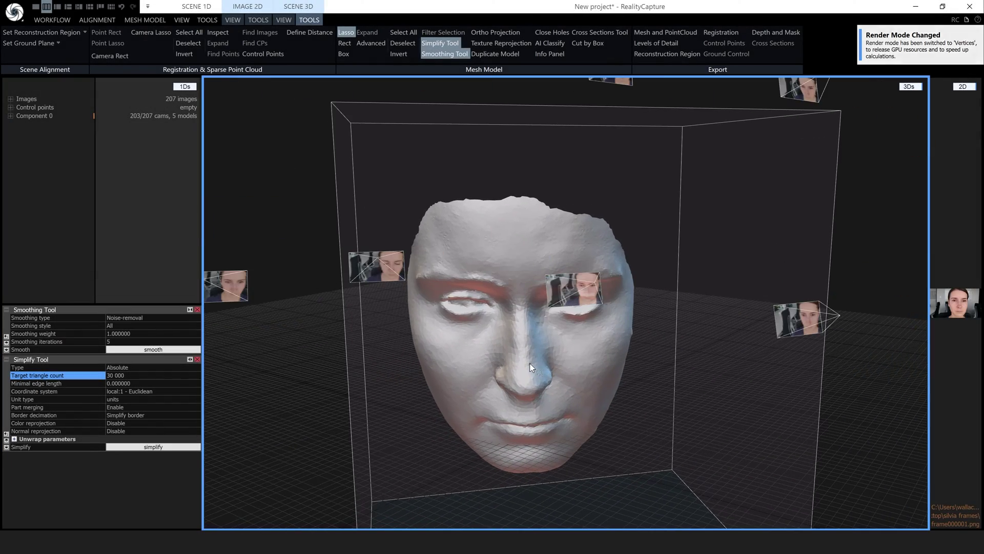
# Texture the smoothed face mask from the photos and view it straight on
pyautogui.click(148, 16)
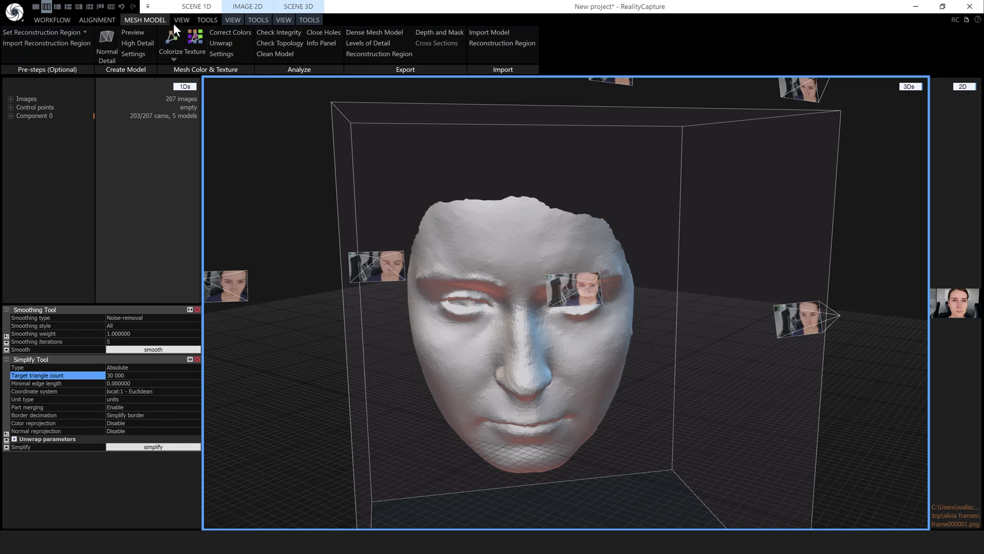
pyautogui.click(196, 45)
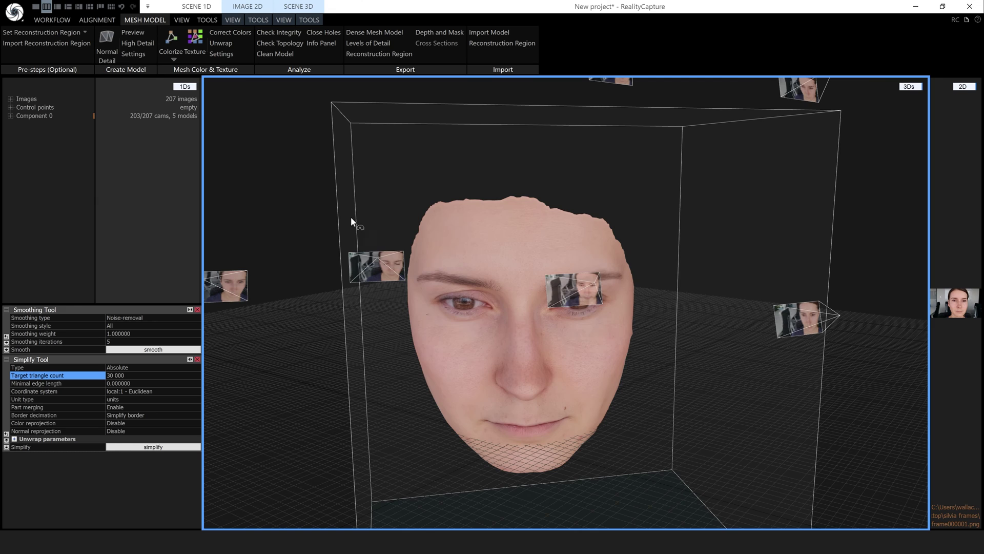
pyautogui.moveTo(468, 358); pyautogui.dragTo(479, 362)
pyautogui.scroll(2, 479, 362)
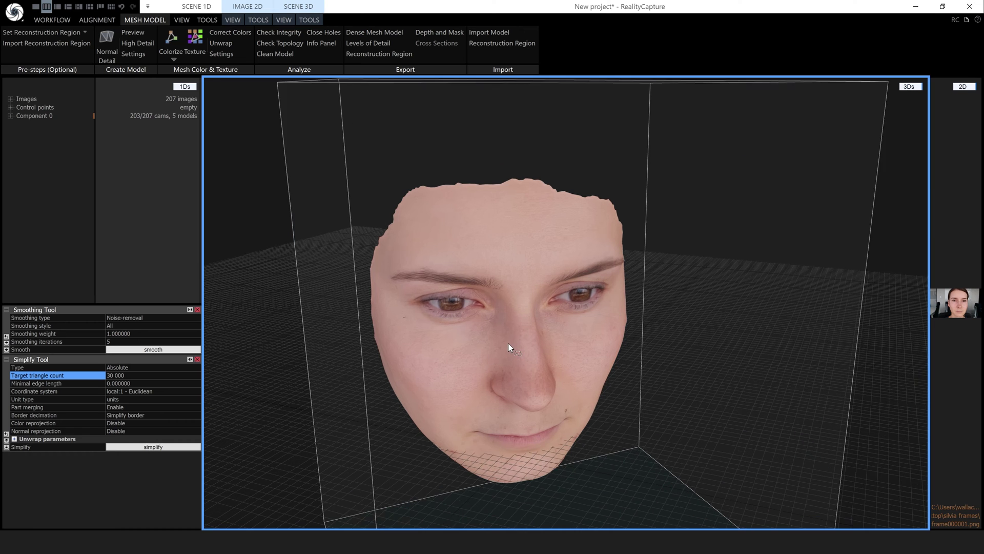
pyautogui.scroll(2, 508, 343)
pyautogui.moveTo(526, 336)
pyautogui.mouseDown()
pyautogui.moveTo(542, 344)
pyautogui.moveTo(528, 341)
pyautogui.mouseUp()
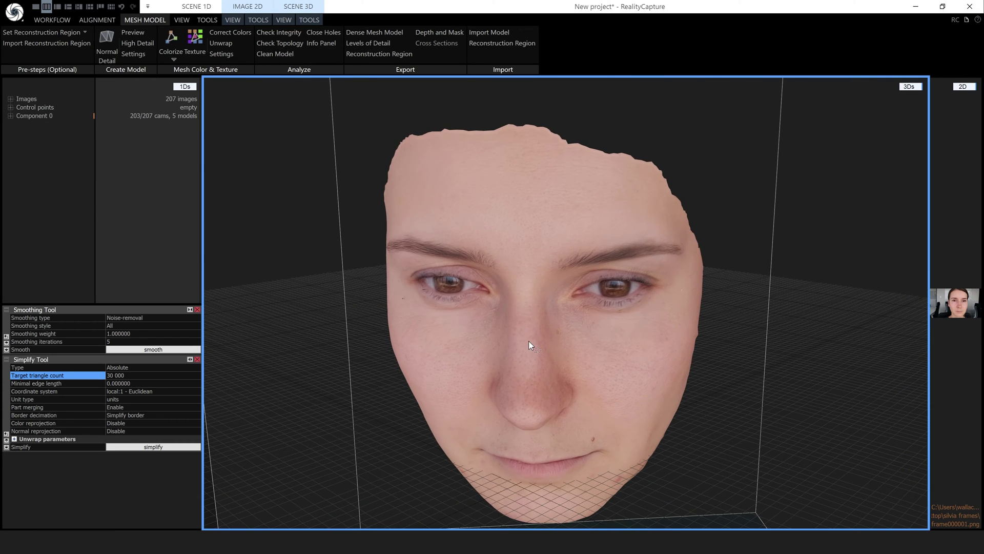
# Expand Component 0 and Model 5 in the 1Ds tree to list its parts and texture
pyautogui.click(10, 117)
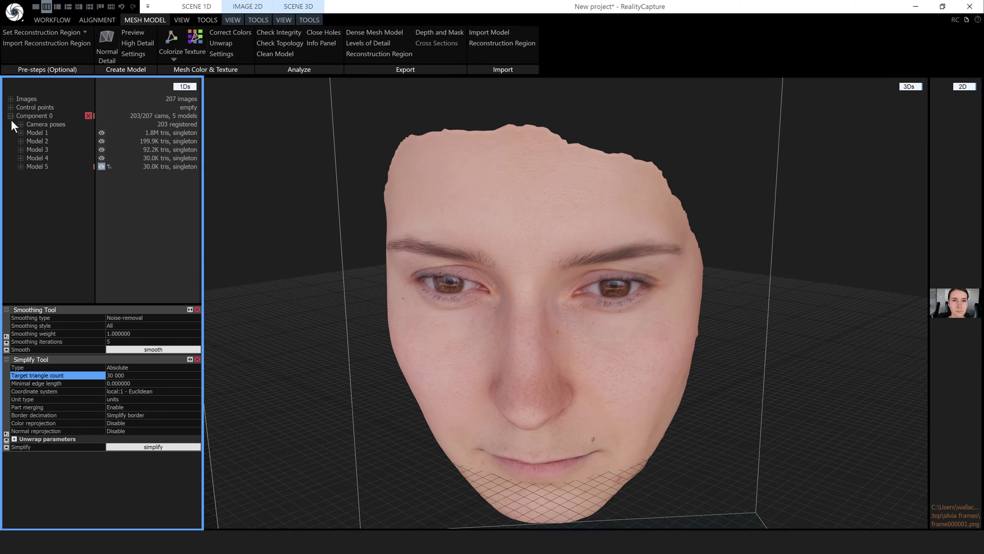
pyautogui.click(21, 167)
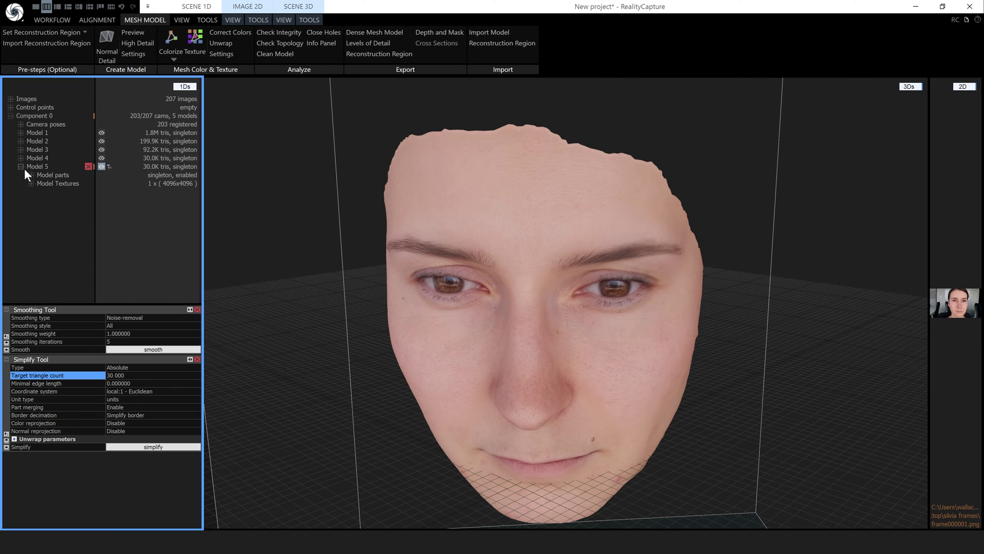
pyautogui.scroll(-2, 561, 361)
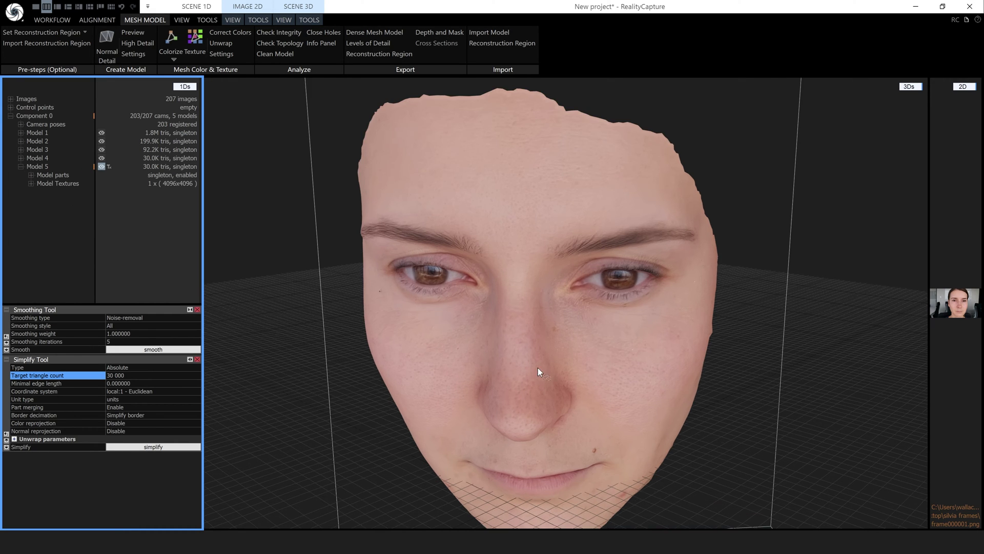
pyautogui.moveTo(538, 367); pyautogui.dragTo(552, 367)
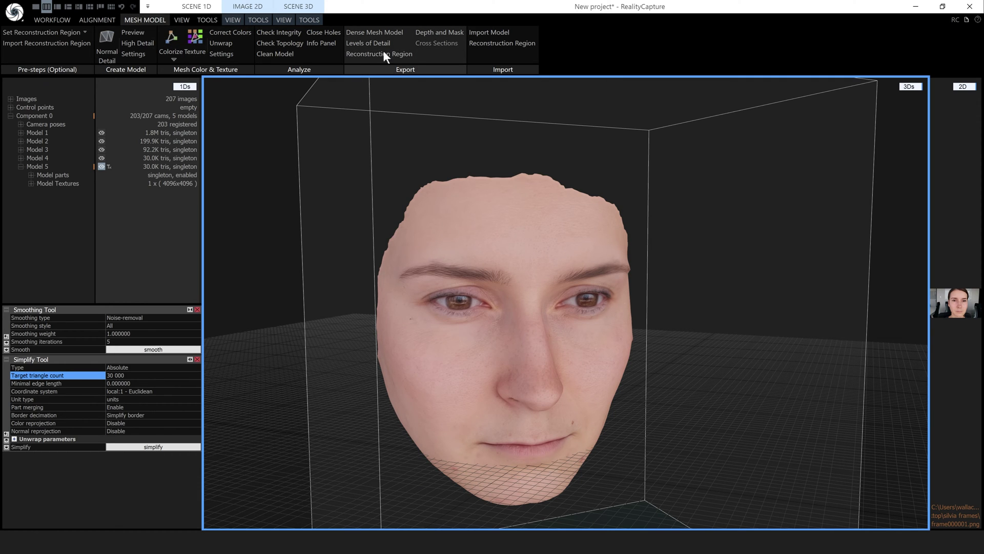
# Export the face model as a Wavefront OBJ with textures included
pyautogui.click(374, 32)
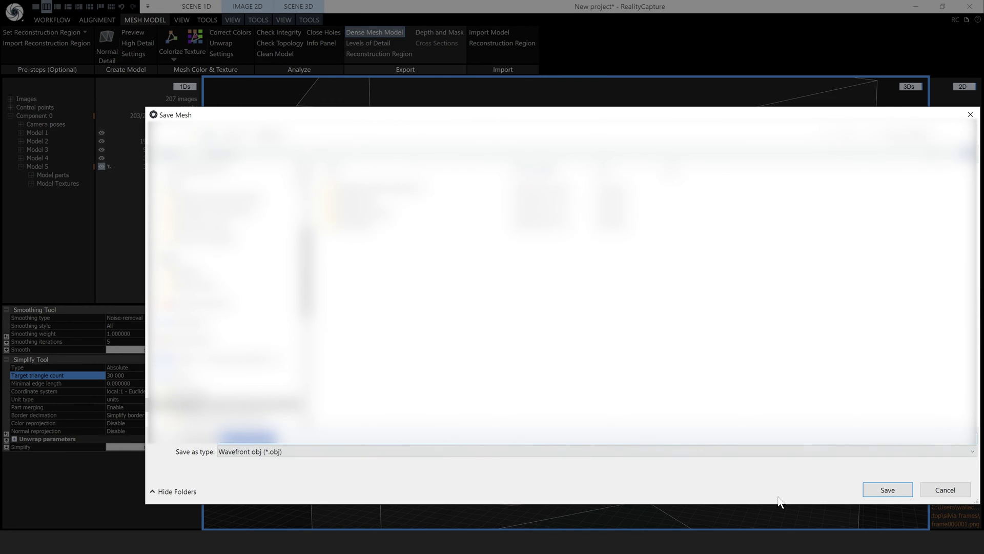
pyautogui.click(889, 490)
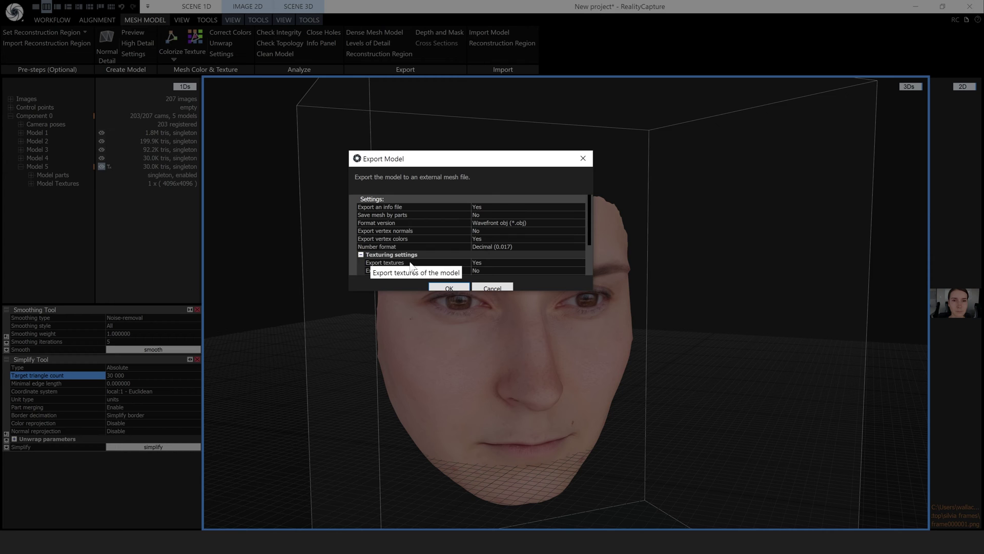
pyautogui.click(451, 289)
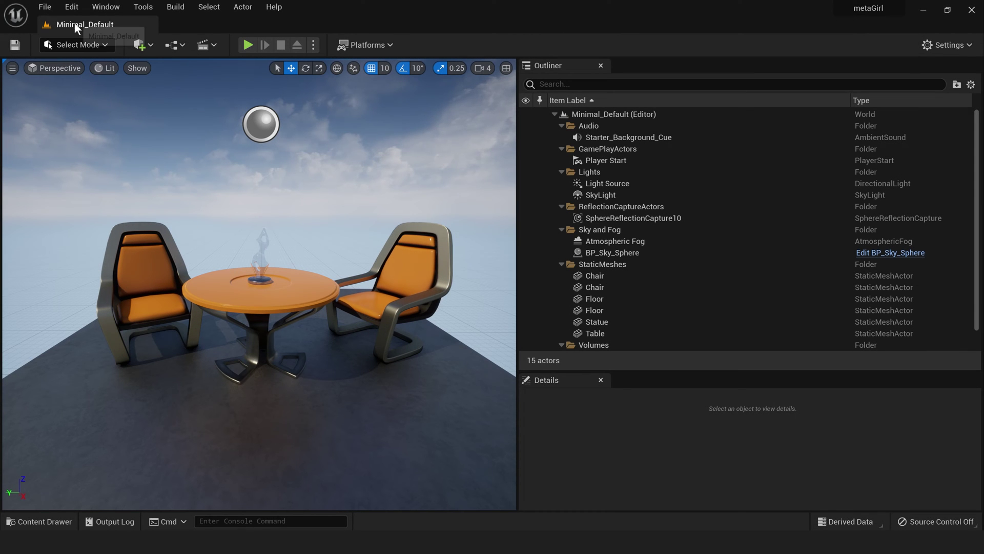
pyautogui.click(72, 7)
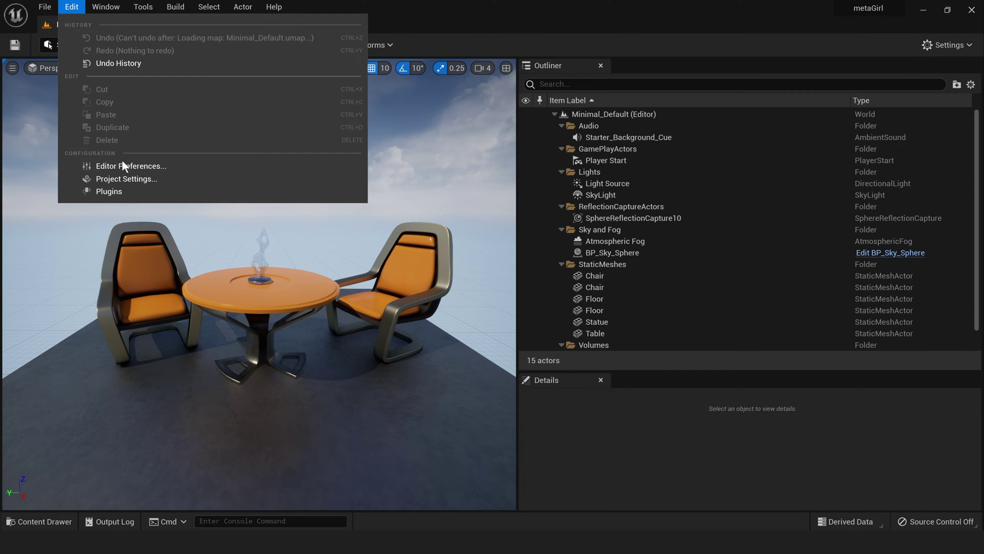
pyautogui.click(128, 192)
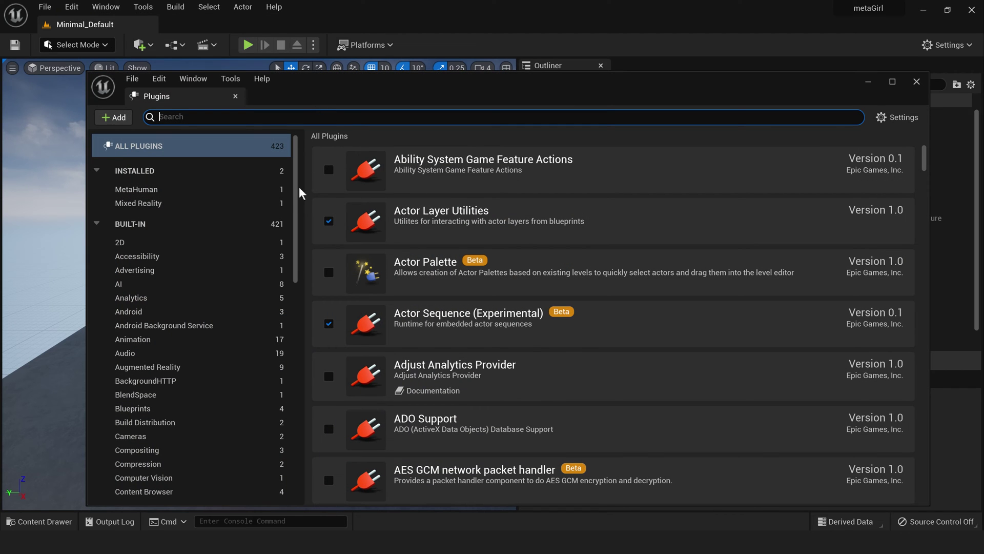
pyautogui.write('met')
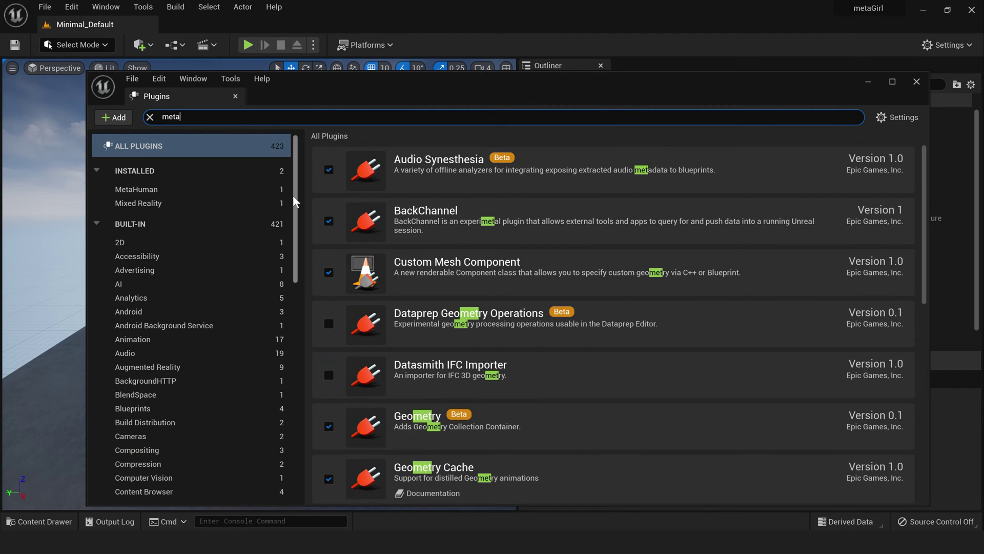
pyautogui.write('a')
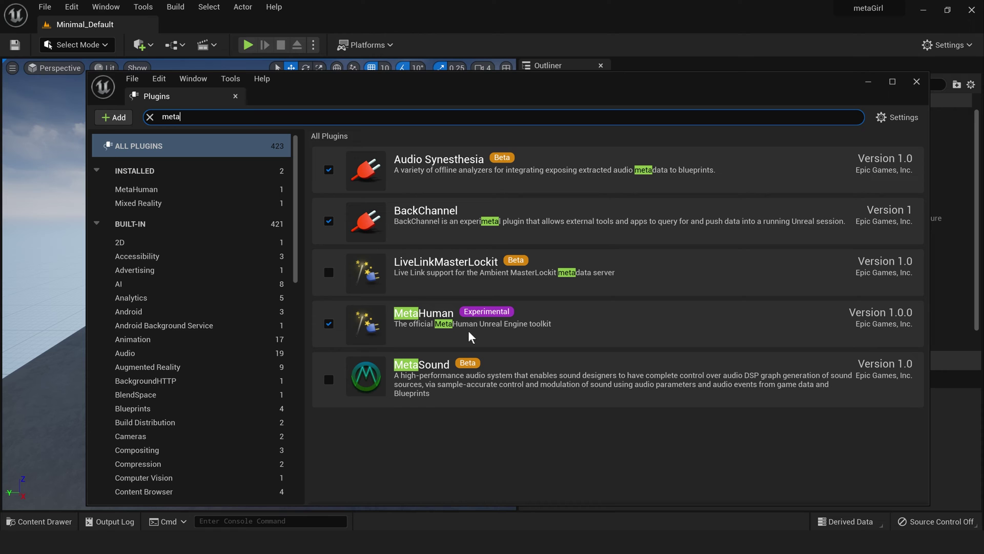
# Import mesh_Model_5.obj from the Desktop into Content with its material and texture
pyautogui.click(917, 82)
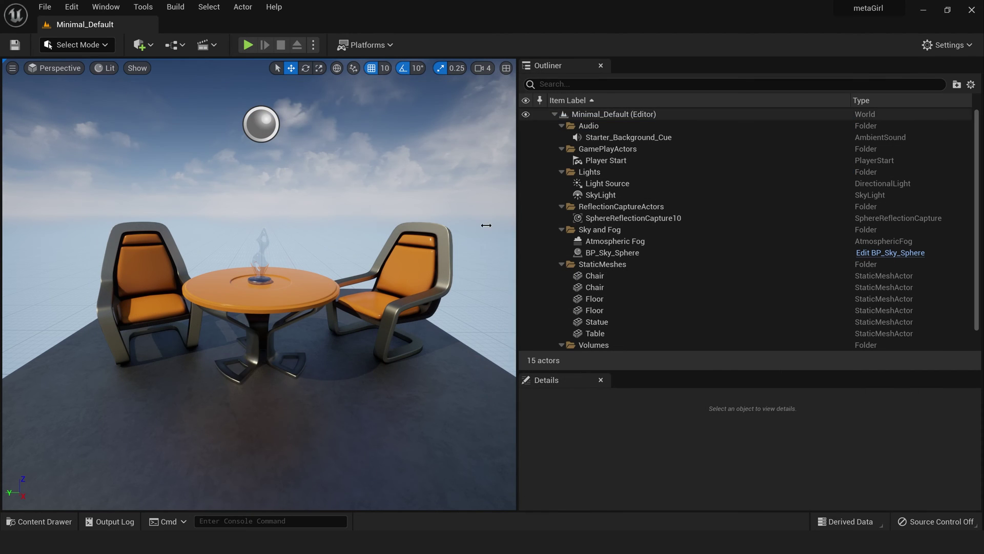
pyautogui.click(42, 521)
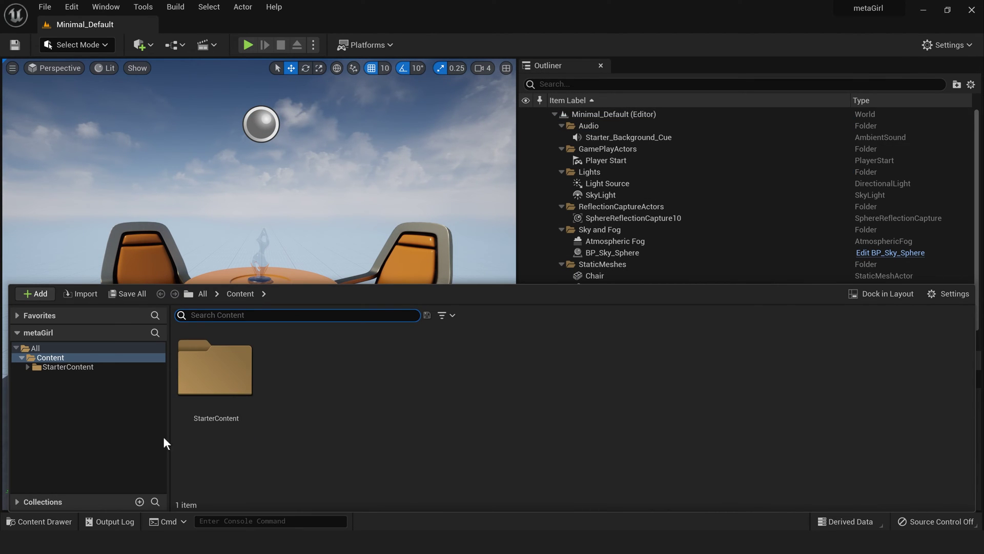
pyautogui.click(83, 293)
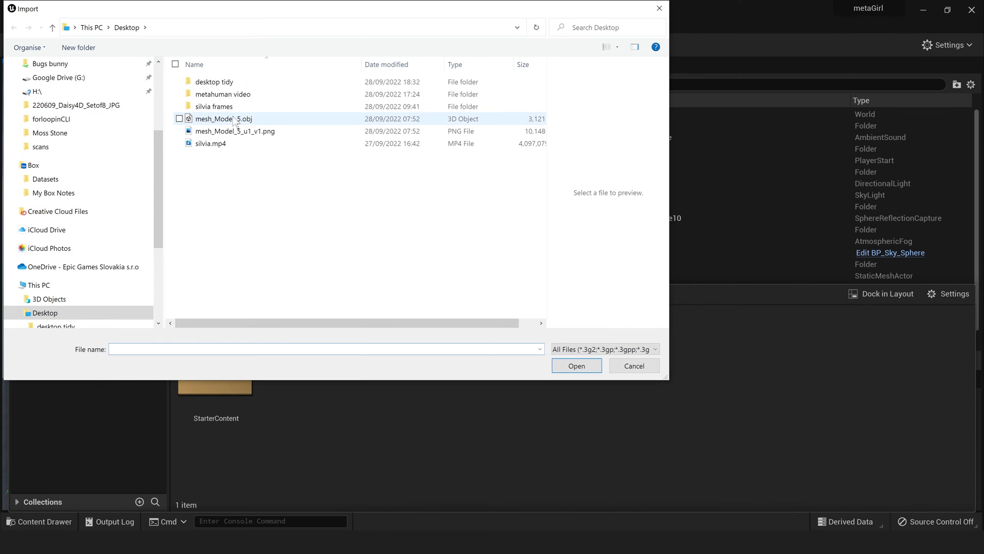
pyautogui.click(235, 121)
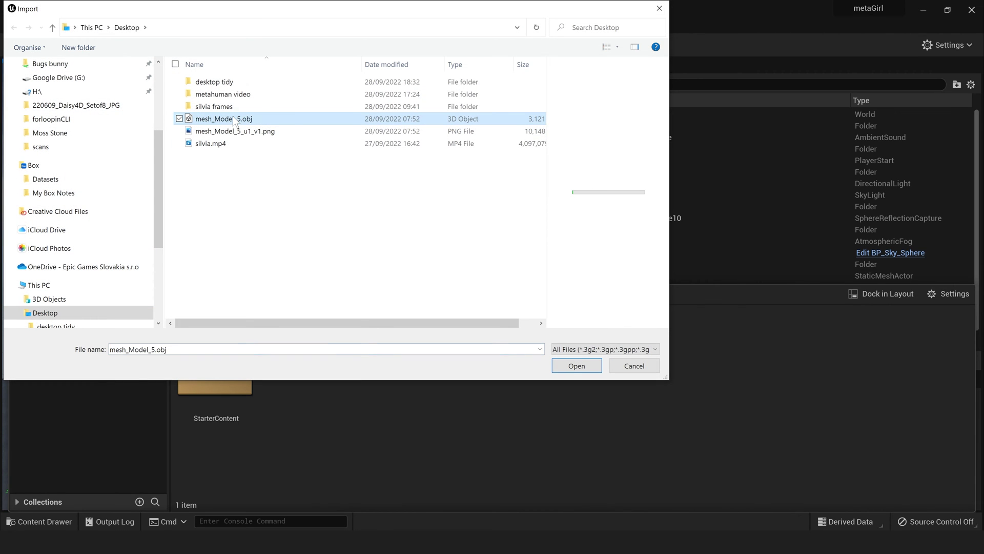
pyautogui.click(573, 368)
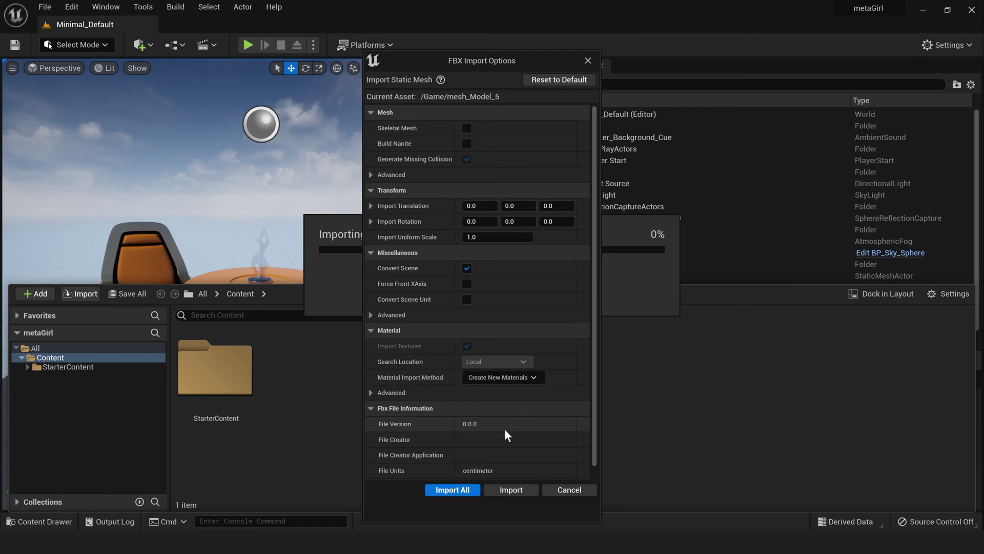
pyautogui.click(450, 489)
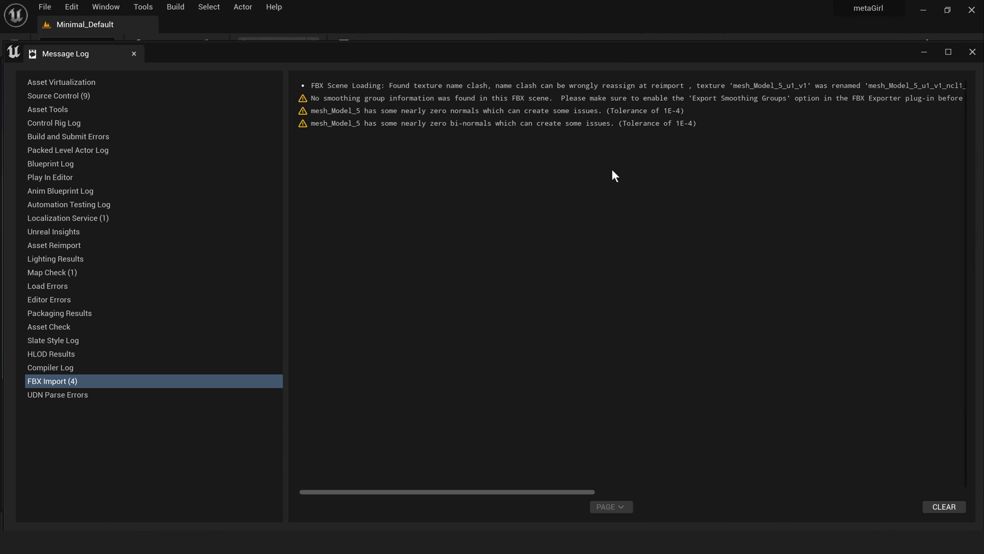
pyautogui.click(974, 53)
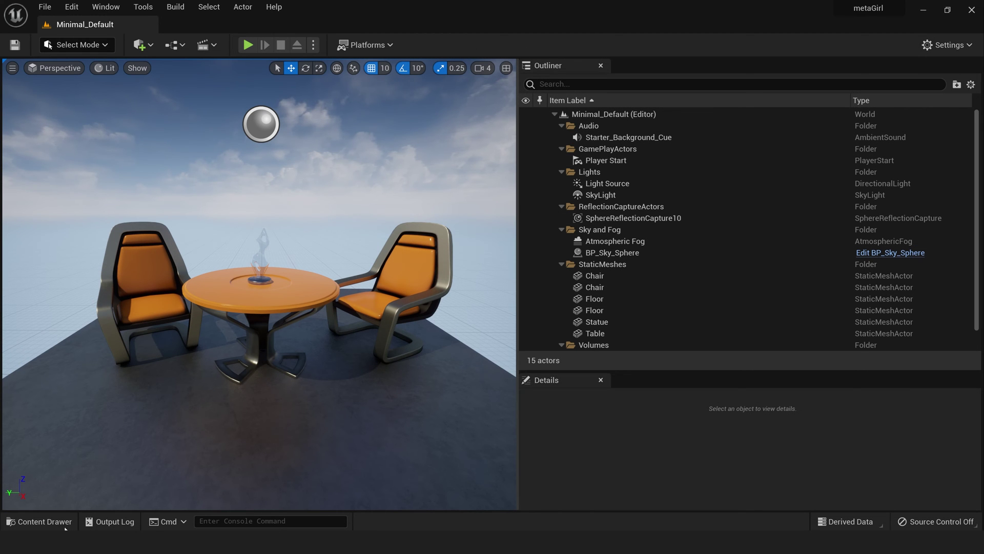
pyautogui.click(44, 526)
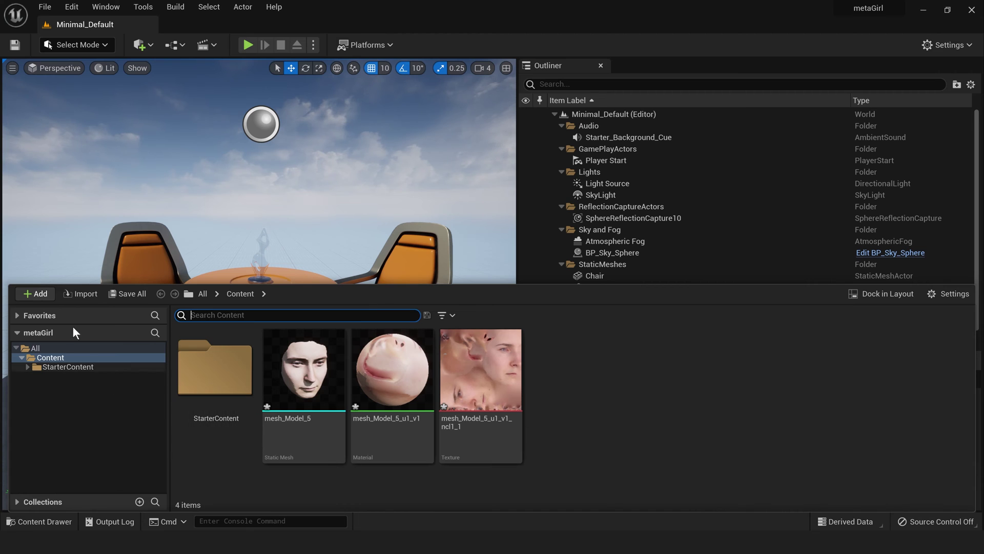
# Add a MetaHuman Identity named Metagirl to Content and open it
pyautogui.click(27, 295)
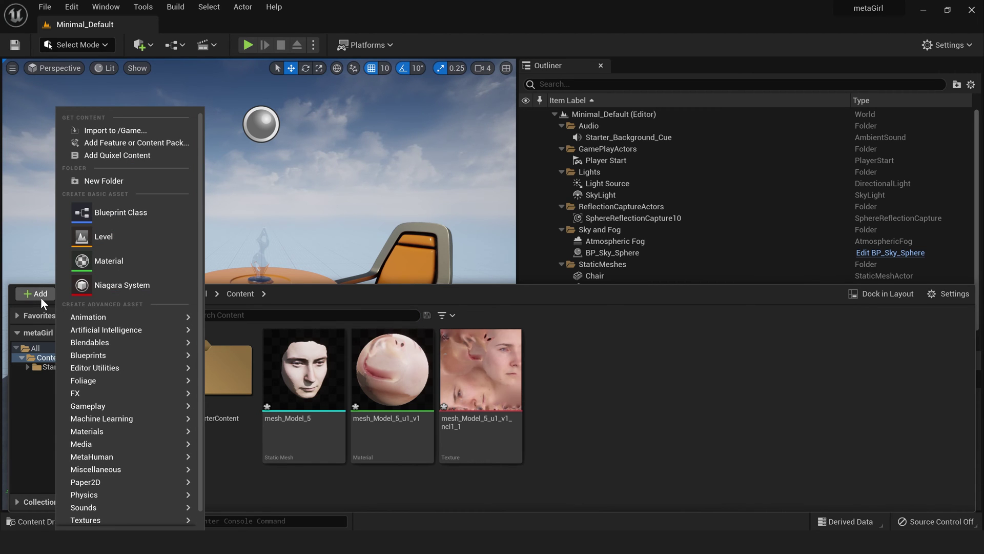
pyautogui.moveTo(92, 457)
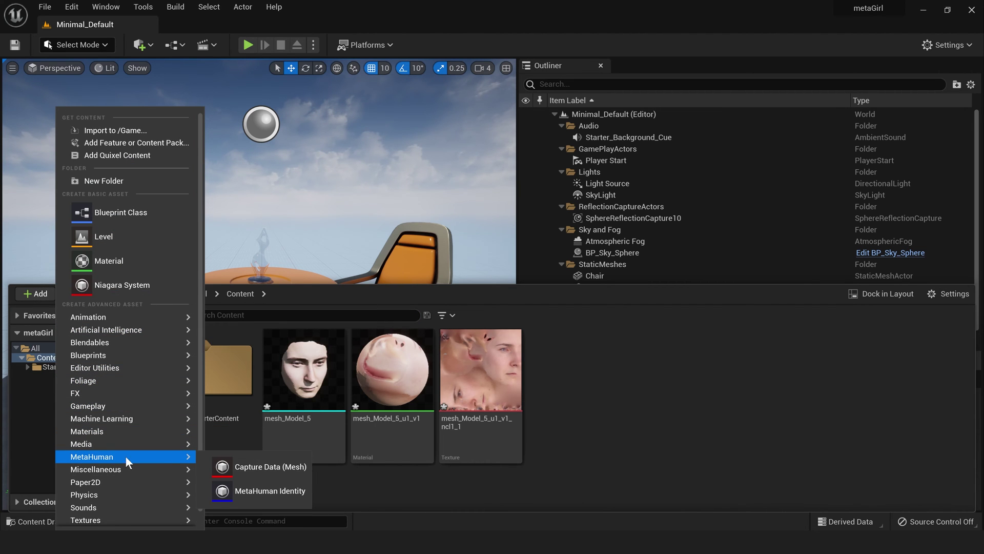
pyautogui.click(285, 491)
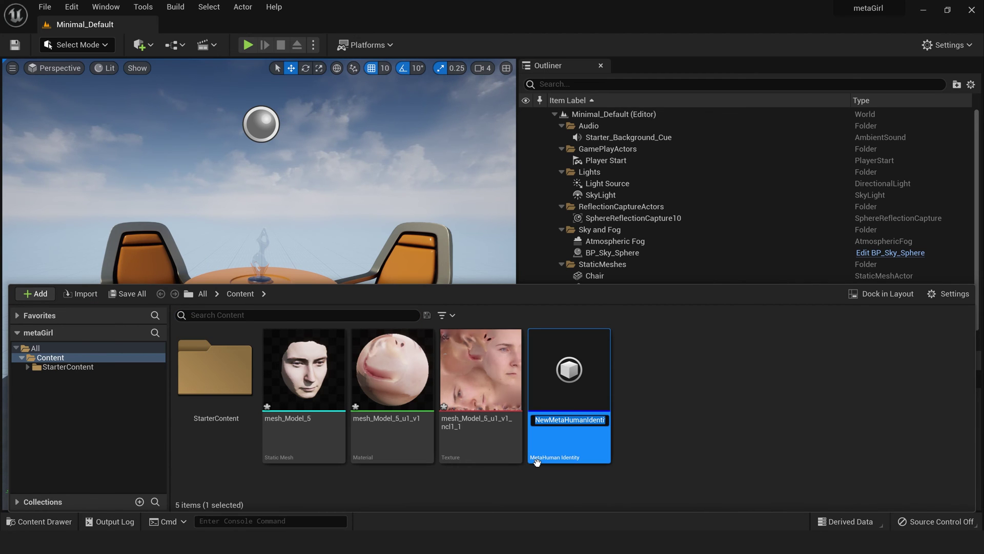
pyautogui.write('M')
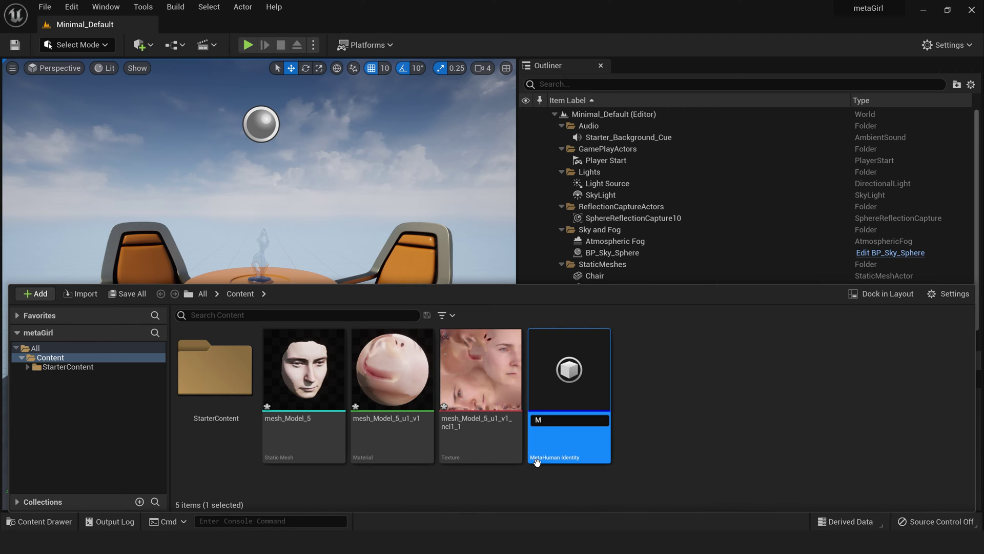
pyautogui.write('etagi')
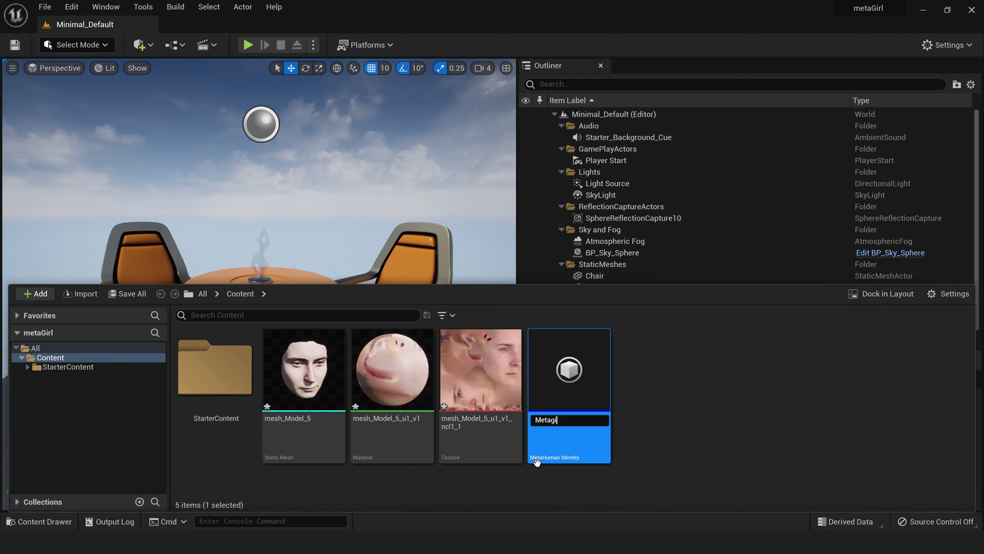
pyautogui.write('rl')
pyautogui.press('Return')
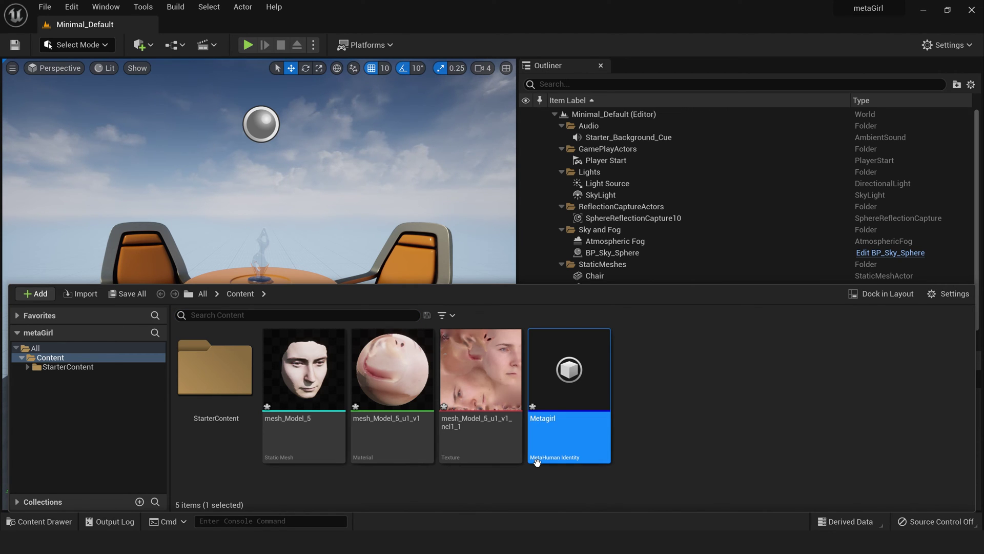
pyautogui.doubleClick(570, 376)
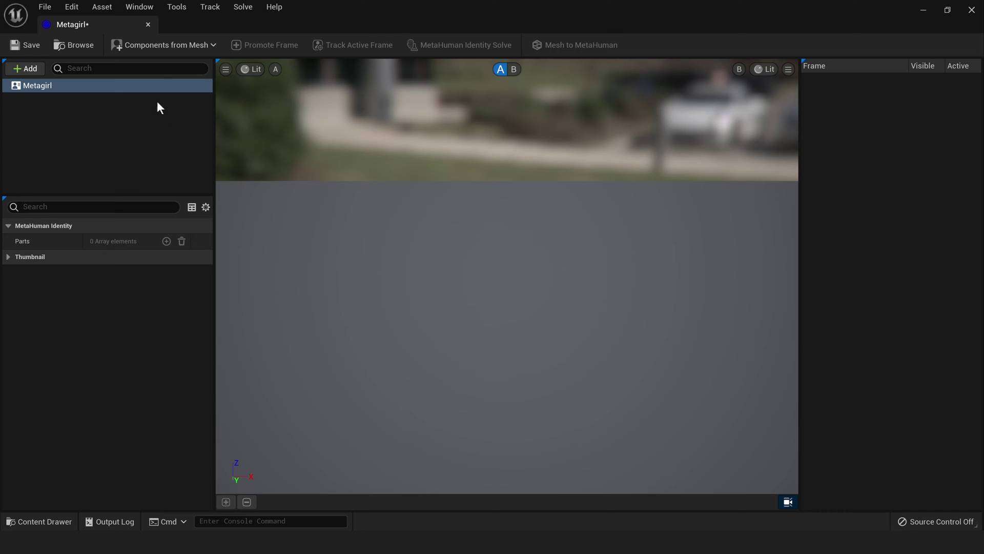
# Create identity components from mesh_Model_5 and frame the face front-on
pyautogui.click(149, 46)
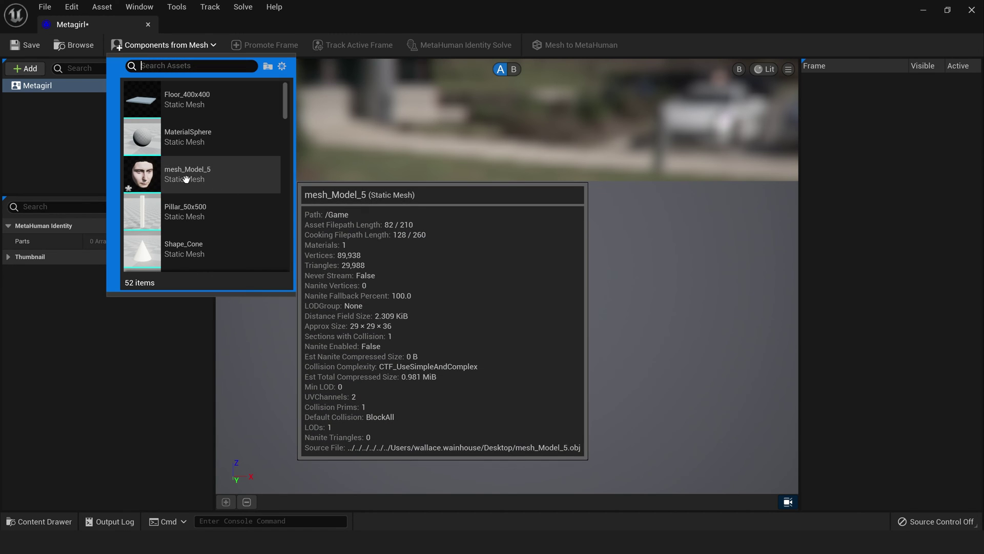
pyautogui.click(186, 179)
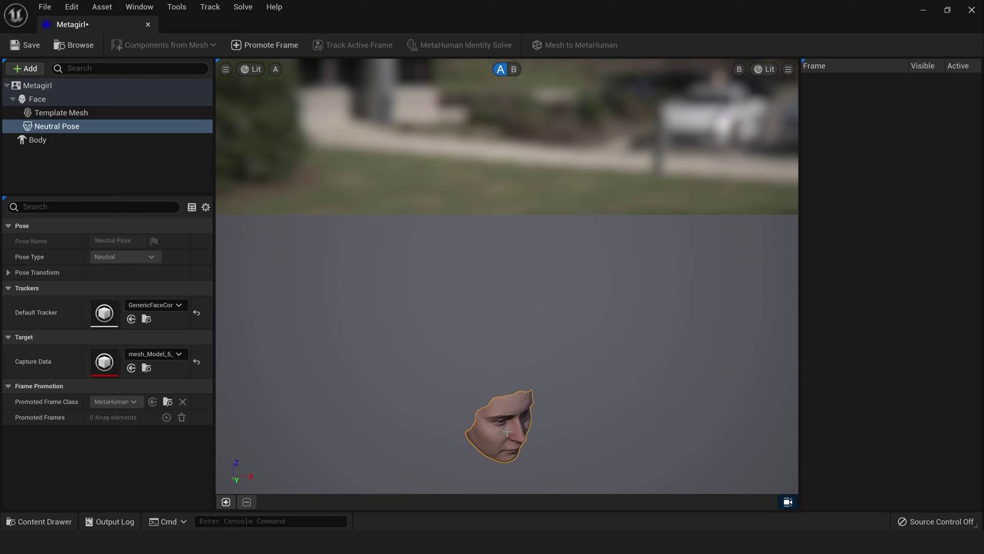
pyautogui.press('f')
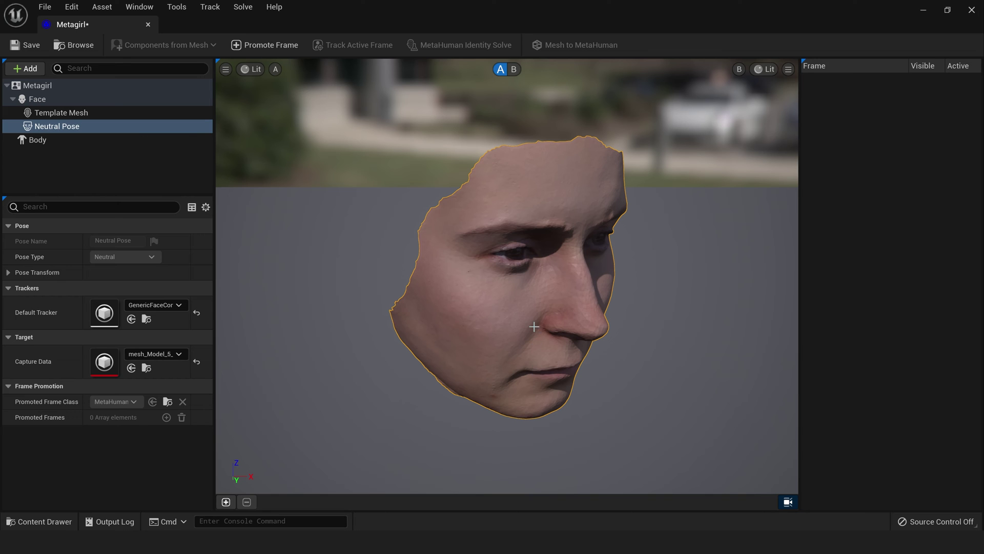
pyautogui.moveTo(507, 231); pyautogui.dragTo(430, 231)
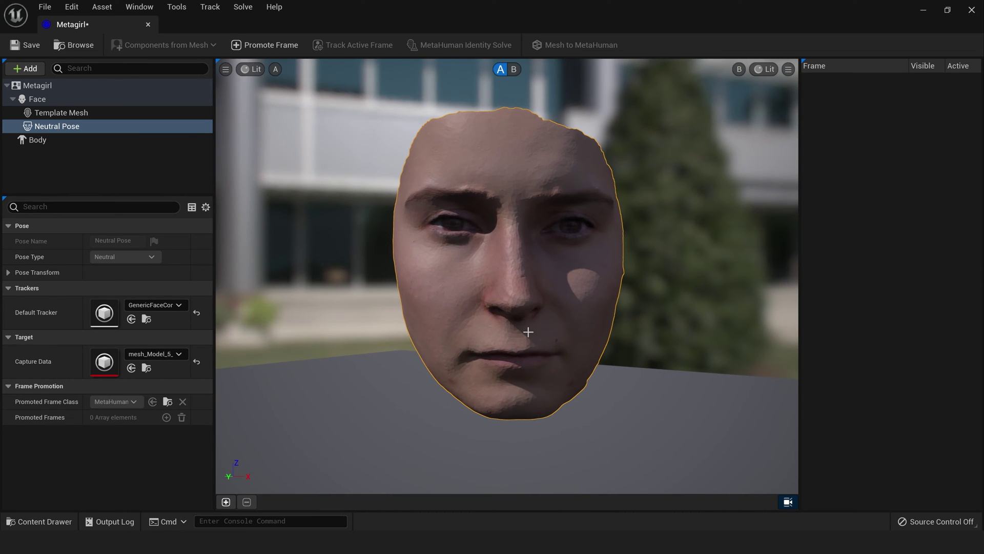
# Switch the viewport to Unlit shading and set the camera Field Of View to 20
pyautogui.click(249, 70)
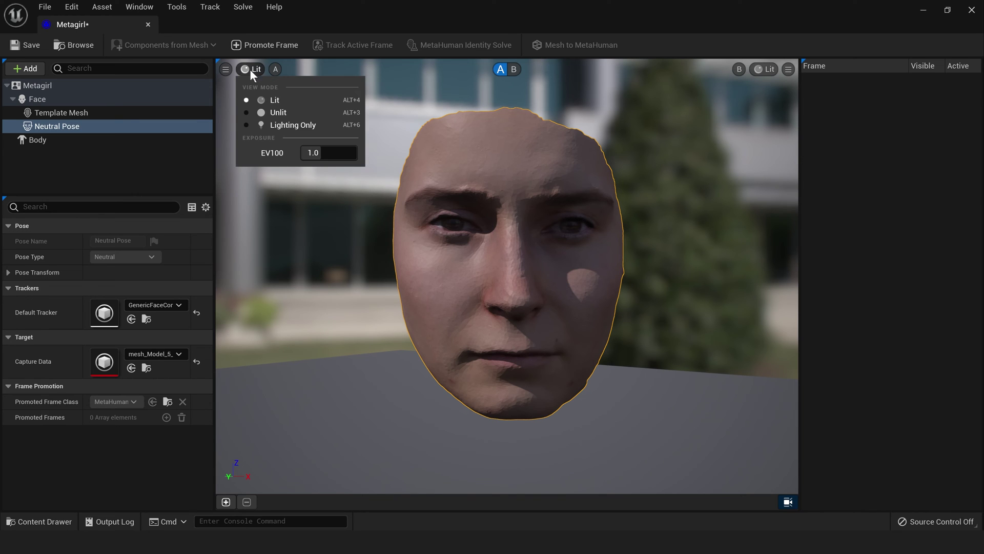
pyautogui.click(278, 113)
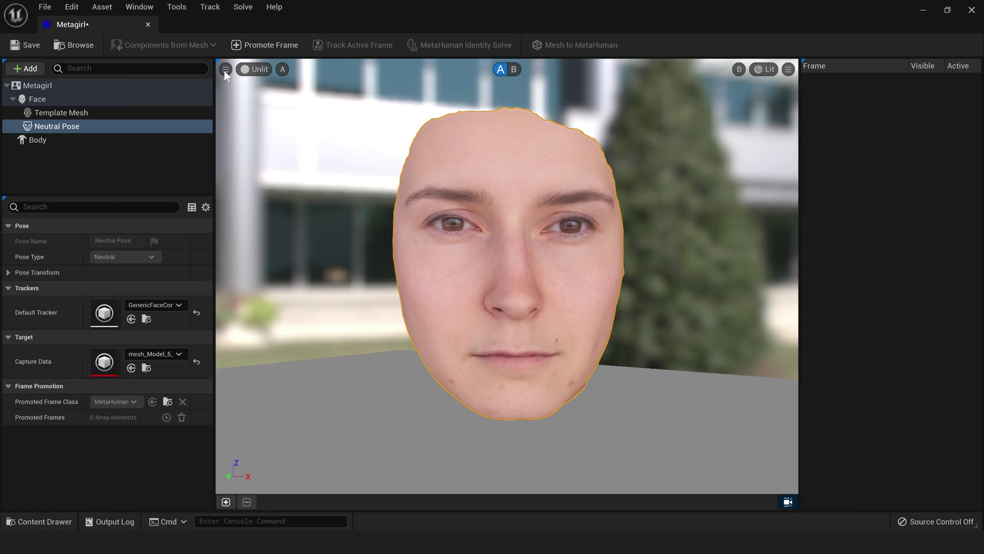
pyautogui.click(224, 70)
pyautogui.click(314, 114)
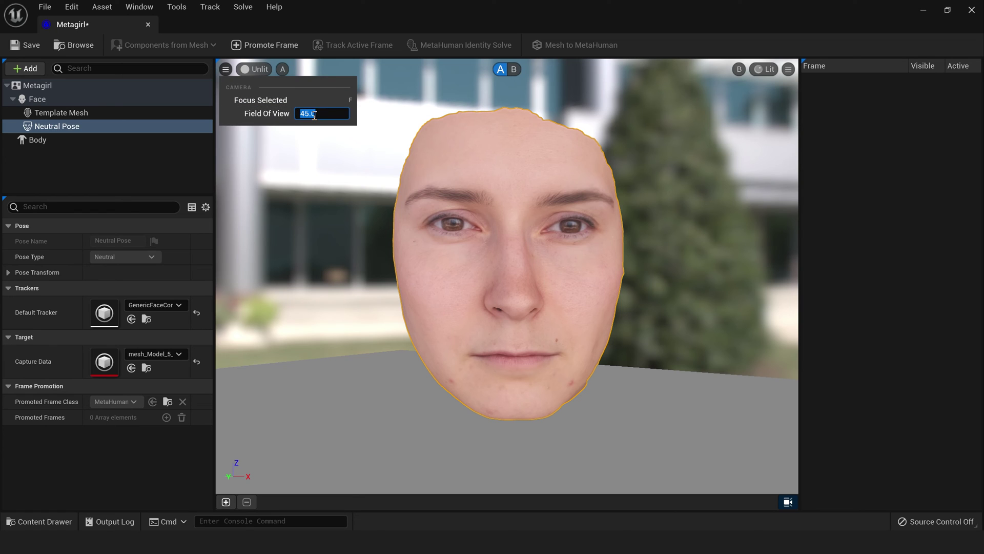
pyautogui.write('20')
pyautogui.press('Return')
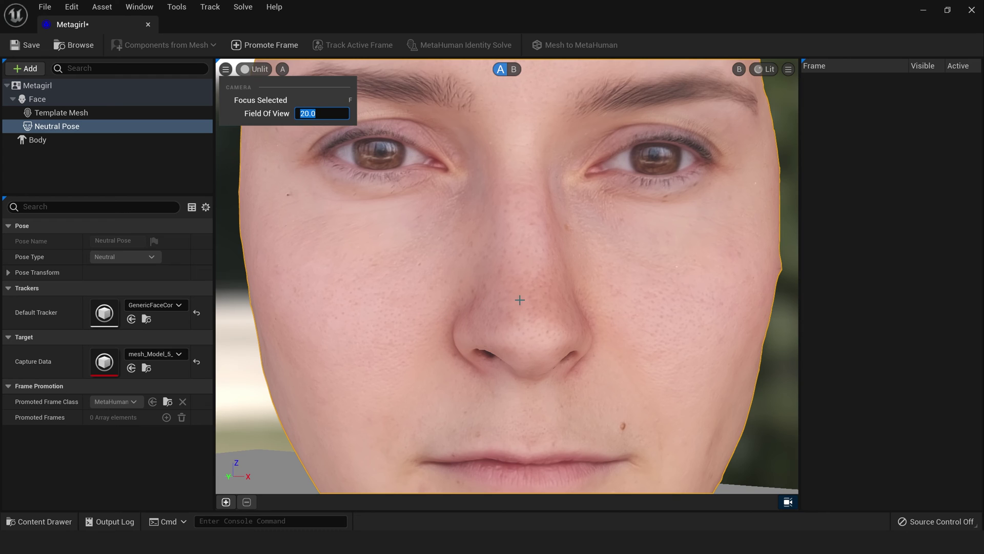
pyautogui.moveTo(520, 300); pyautogui.dragTo(520, 400)
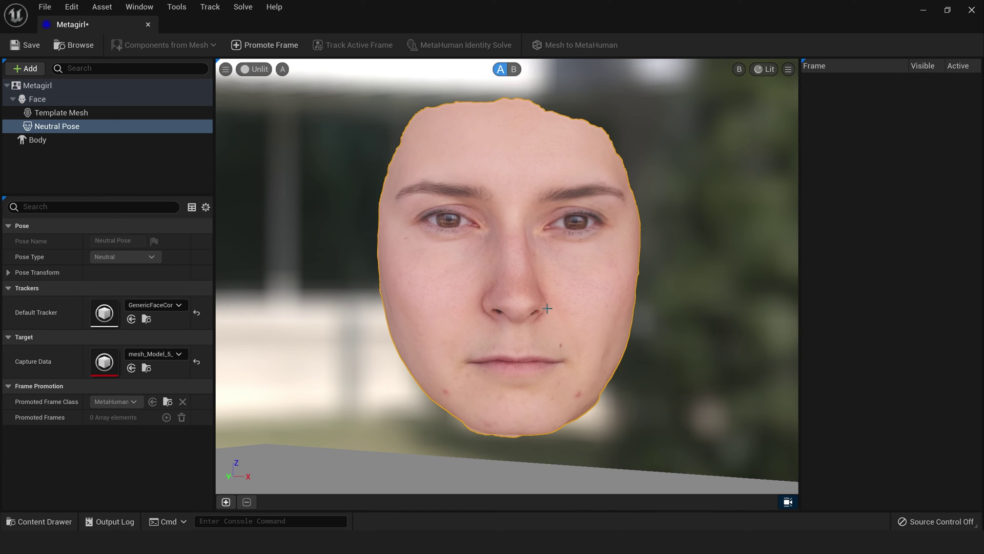
# Promote Frame 0 and track eye, nose and lip landmarks on the neutral pose
pyautogui.click(254, 46)
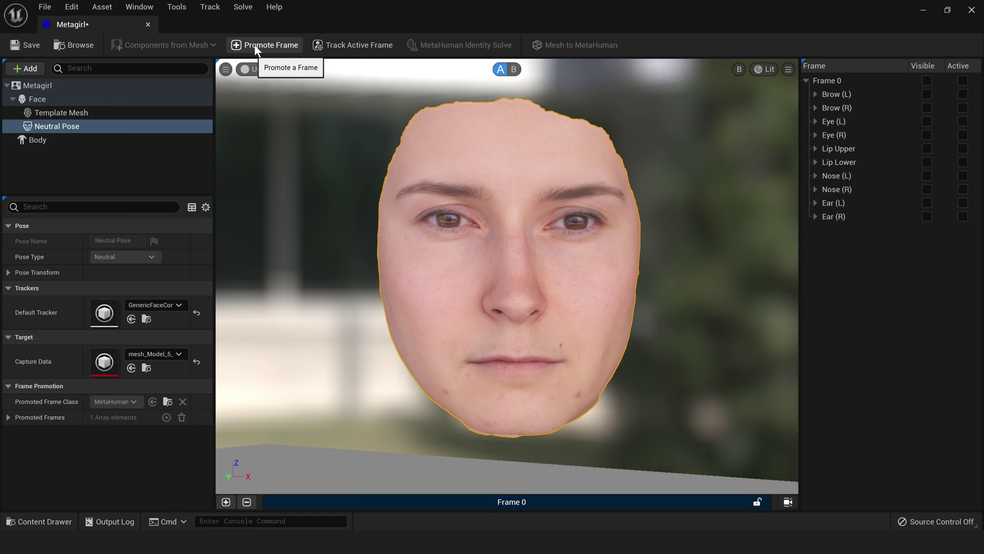
pyautogui.click(354, 46)
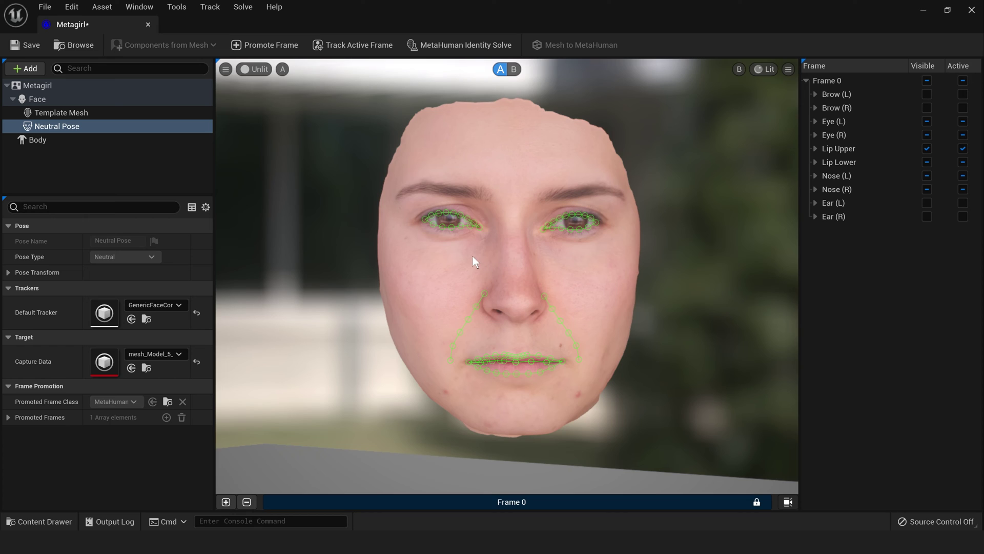
# Run MetaHuman Identity Solve, hide the trackers, and view the Template Mesh in profile
pyautogui.click(455, 51)
pyautogui.click(788, 502)
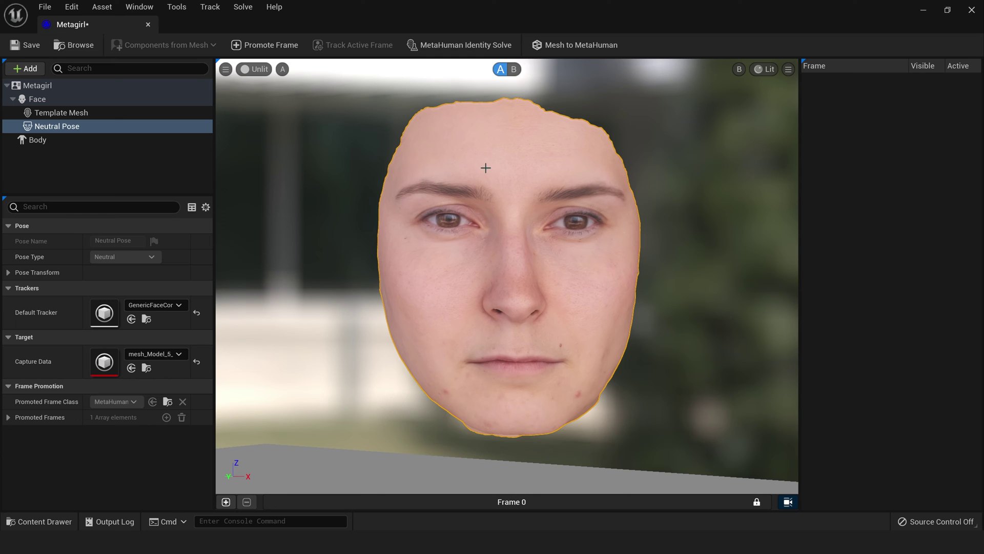
pyautogui.click(515, 70)
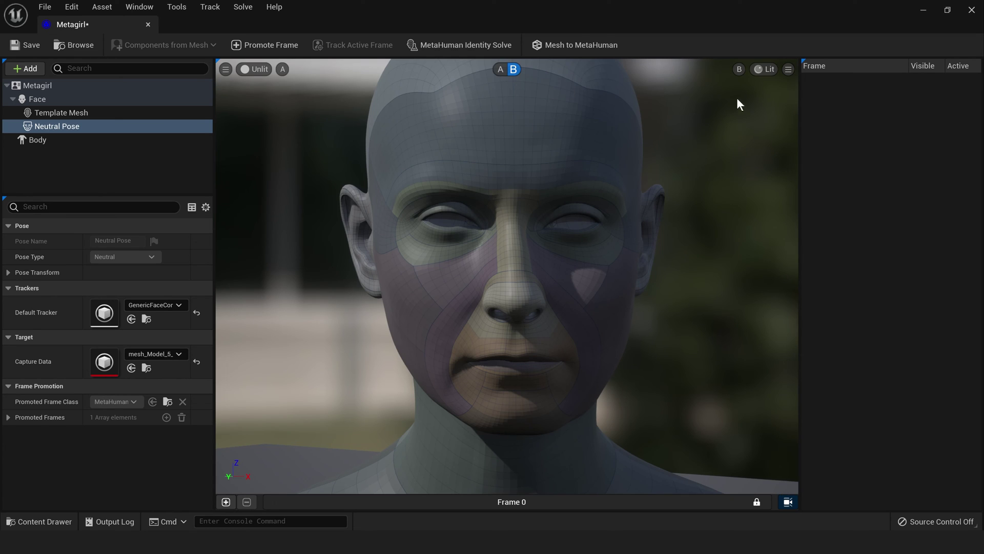
pyautogui.click(532, 190)
pyautogui.moveTo(533, 190); pyautogui.dragTo(653, 193)
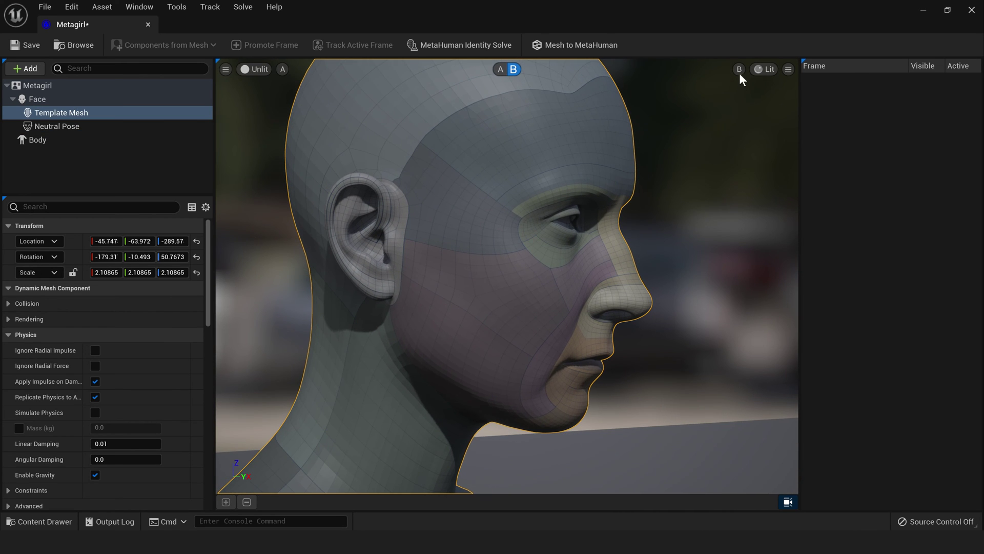
# Toggle the Neutral Pose overlay on and off, then flip A/B to compare
pyautogui.click(740, 70)
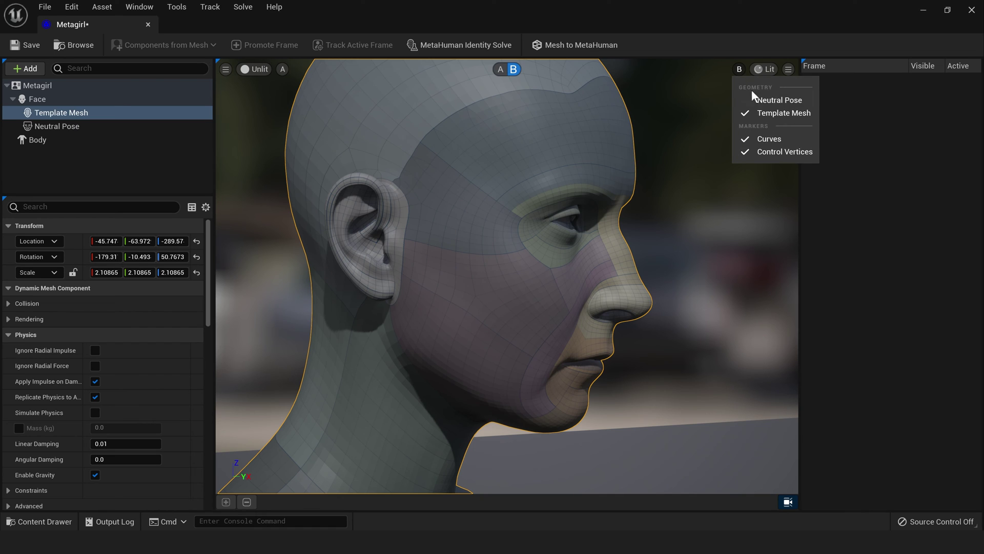
pyautogui.click(759, 101)
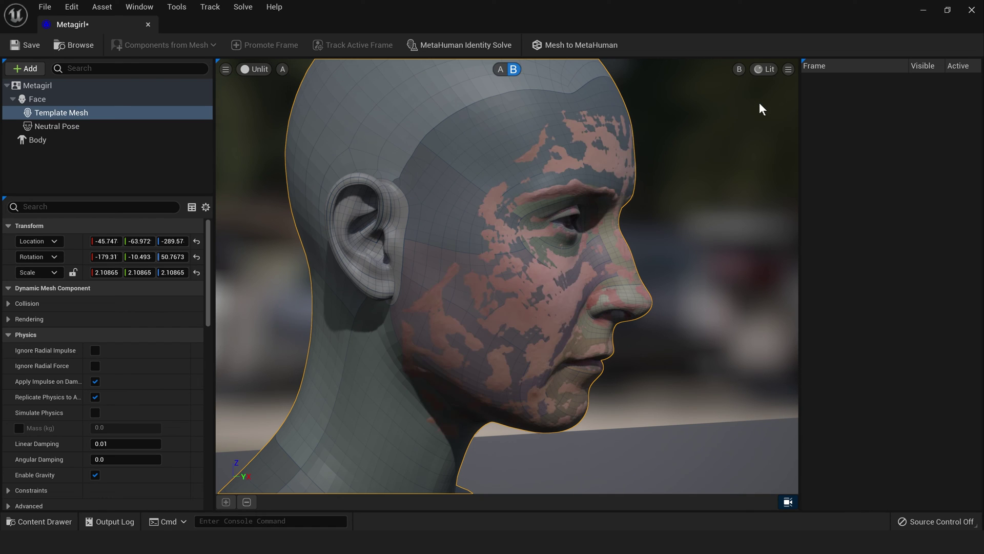
pyautogui.click(738, 69)
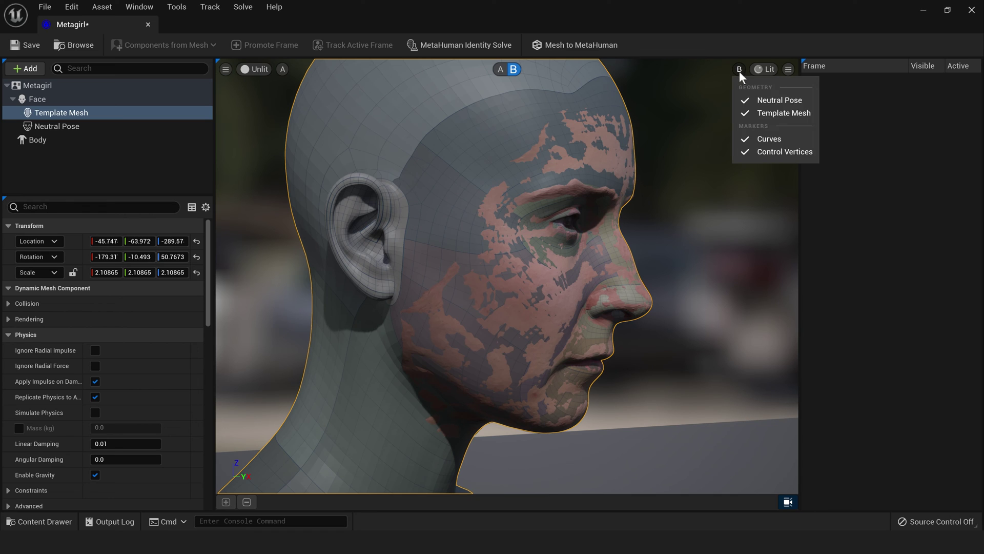
pyautogui.click(764, 103)
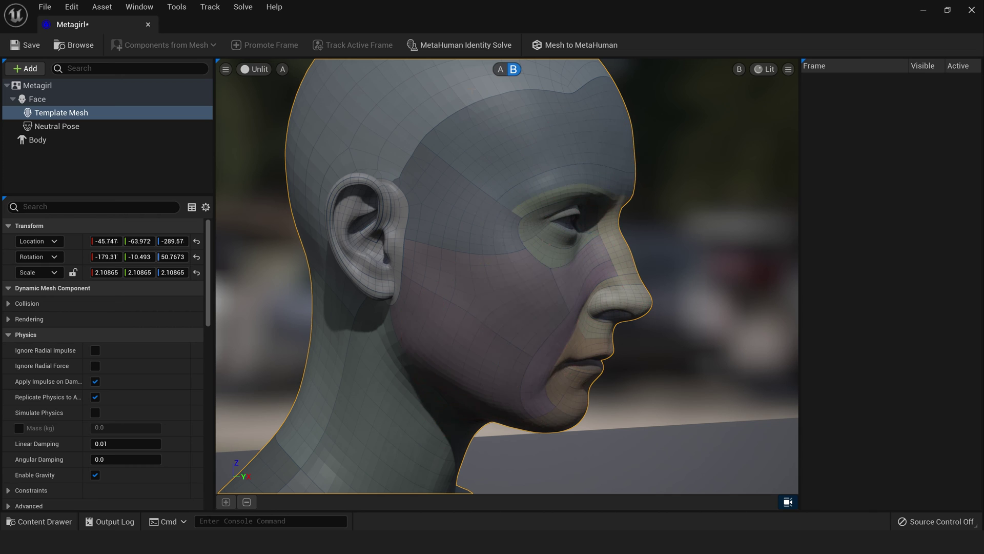
pyautogui.click(515, 69)
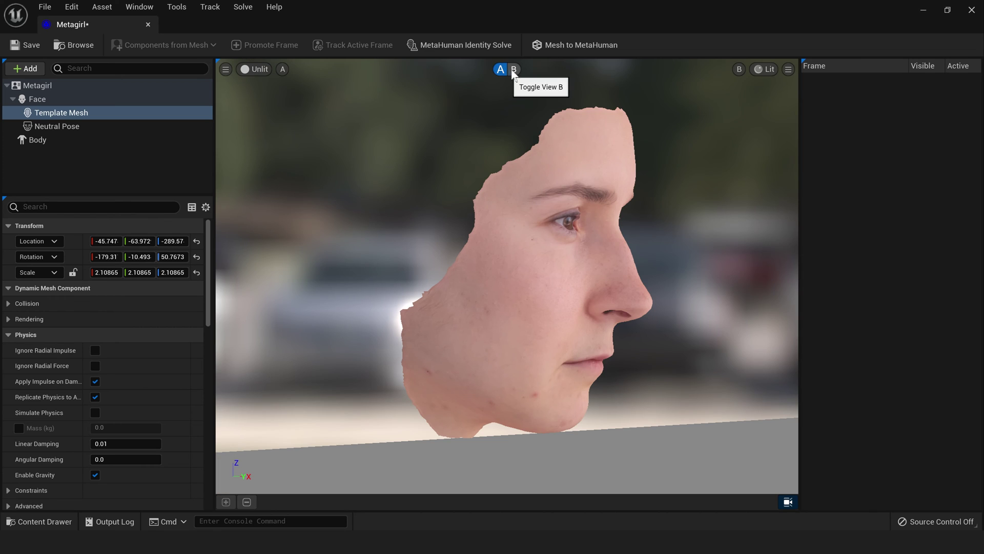
pyautogui.click(515, 70)
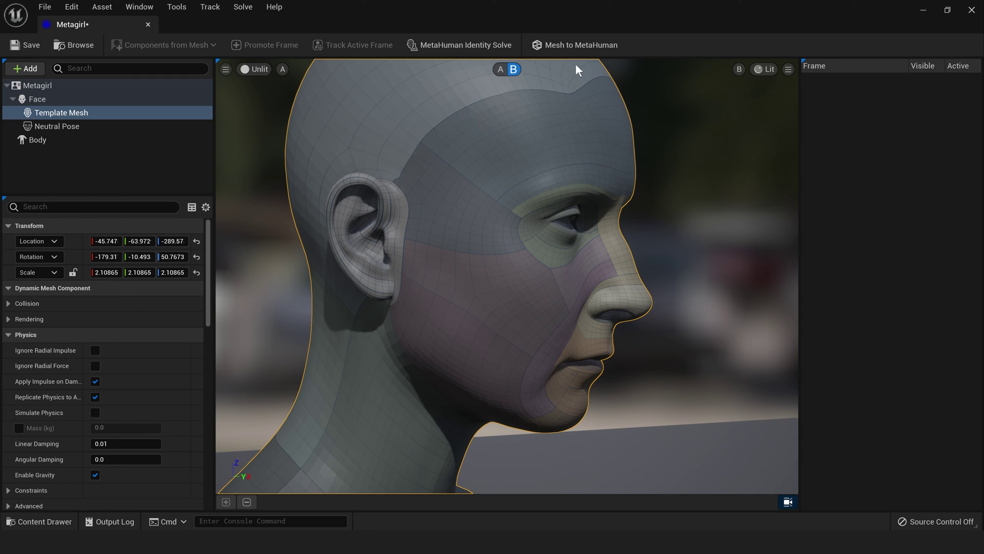
# Choose the second body type and submit the template mesh with Mesh to MetaHuman
pyautogui.click(33, 140)
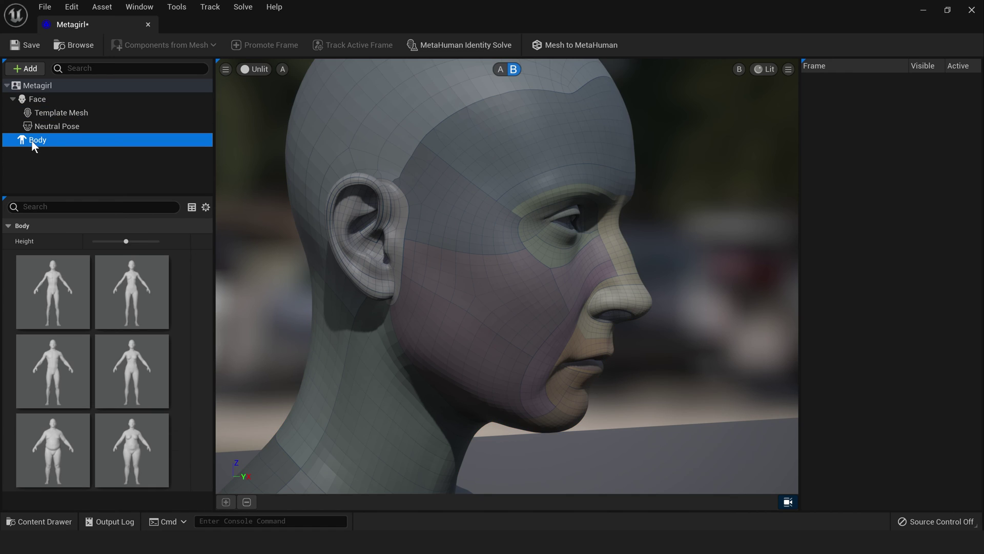
pyautogui.click(146, 295)
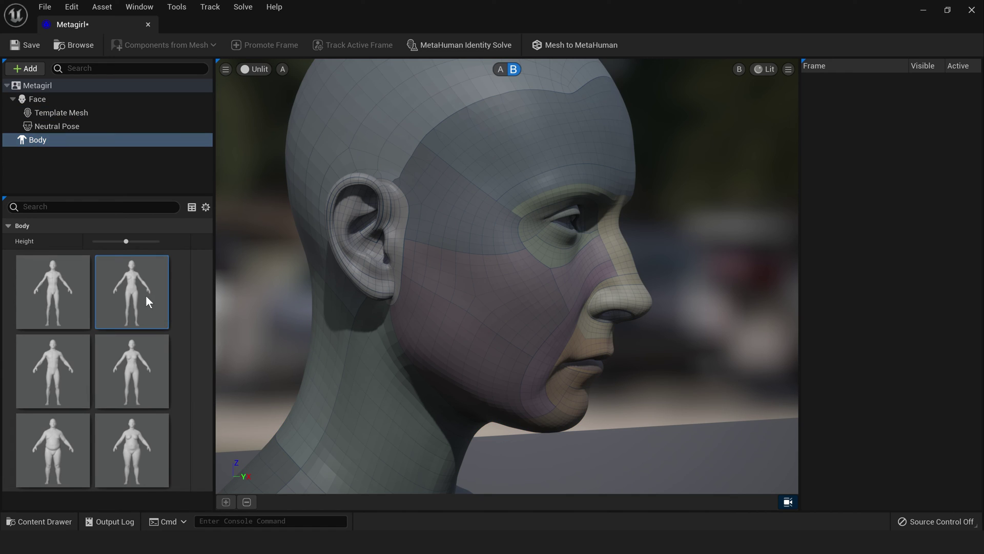
pyautogui.click(560, 49)
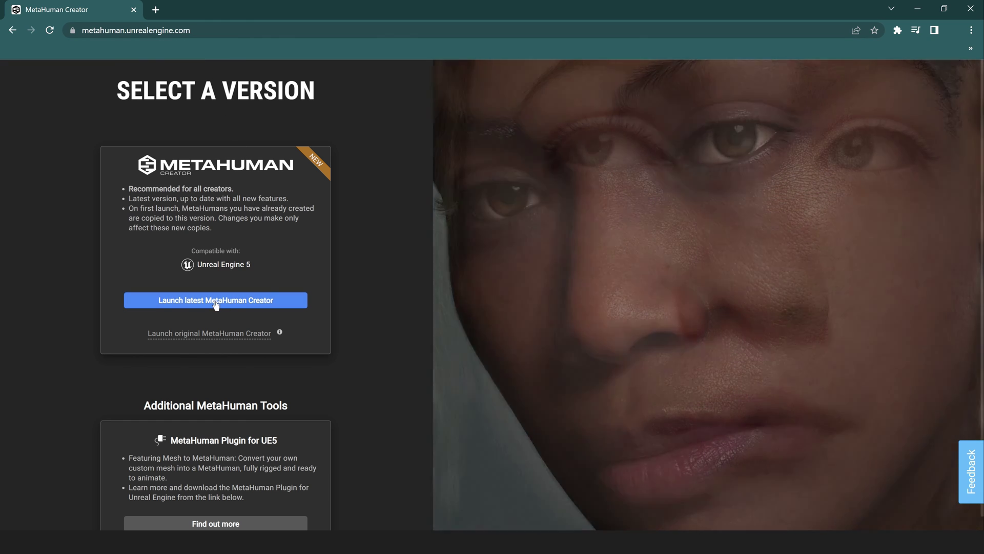
# Launch the latest MetaHuman Creator and open Metagirl with Edit Selected
pyautogui.click(216, 300)
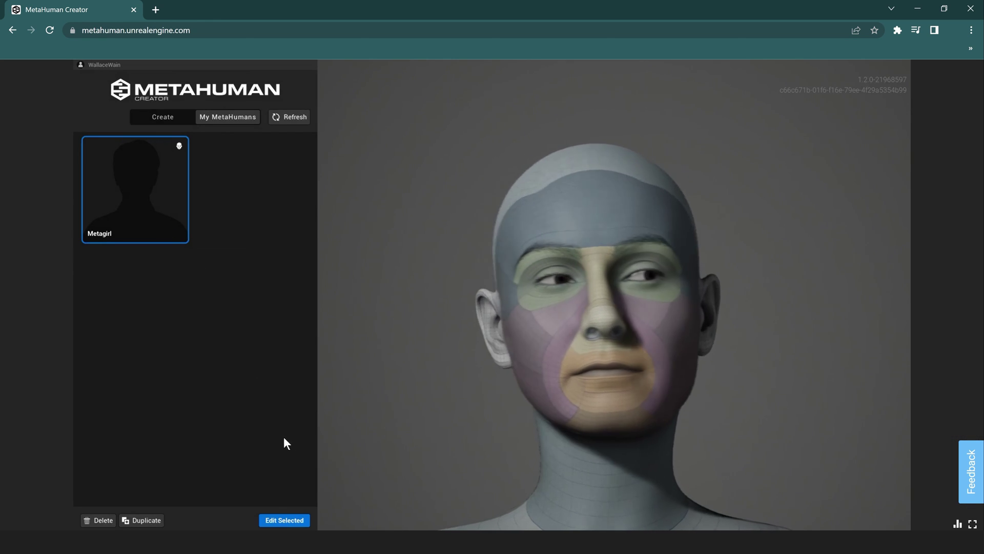
pyautogui.click(285, 520)
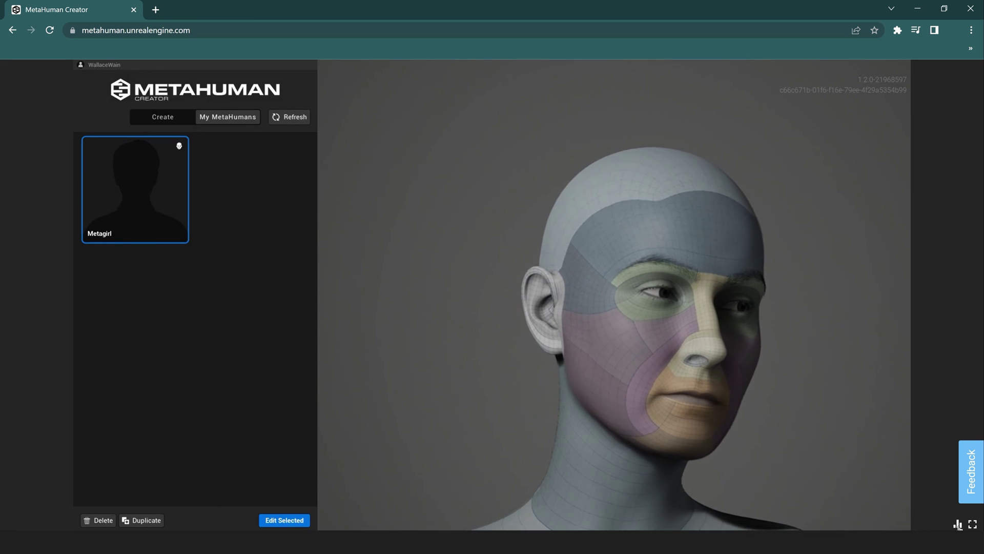
pyautogui.click(973, 524)
# Browse the Skin, Teeth and Eyes categories, ending on the skin settings
pyautogui.click(22, 69)
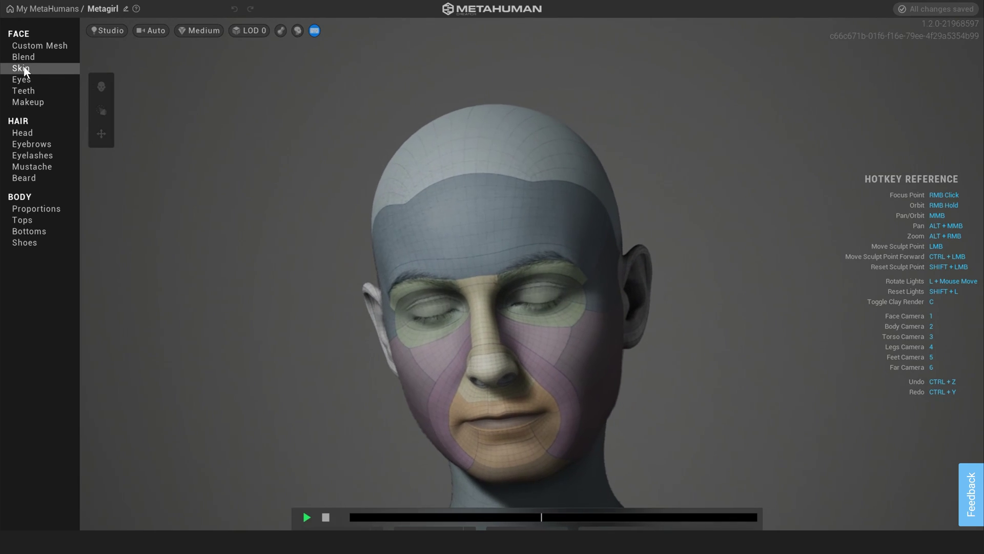
pyautogui.click(39, 89)
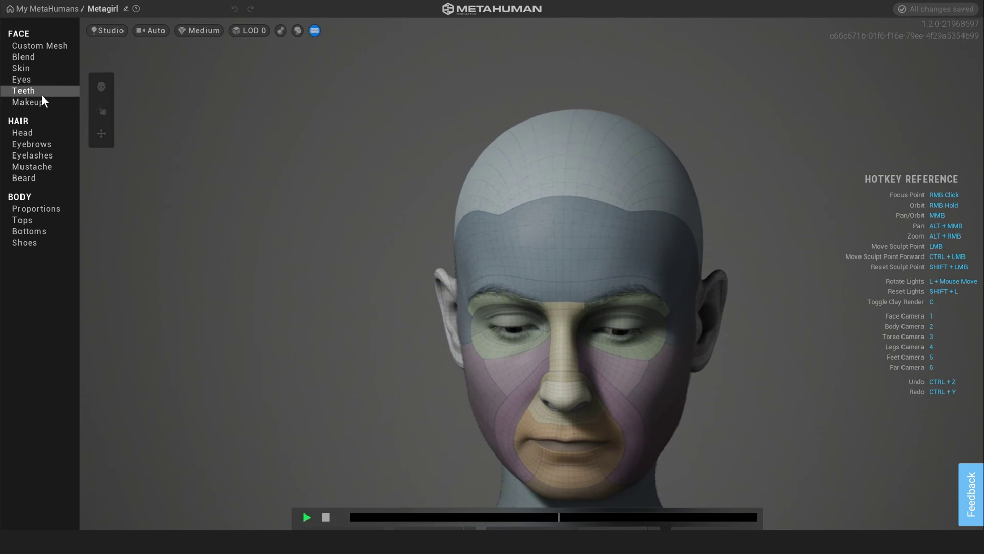
pyautogui.click(30, 78)
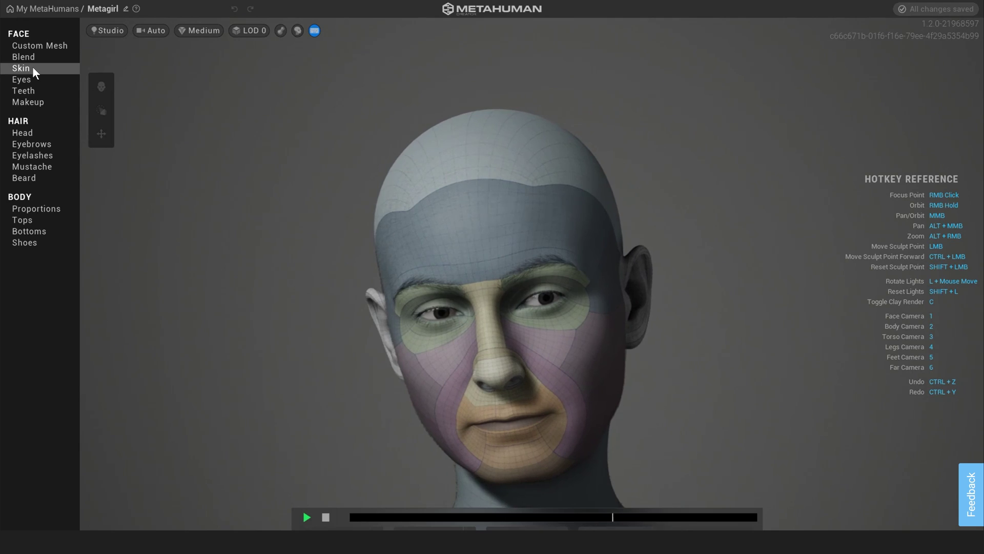
pyautogui.click(32, 66)
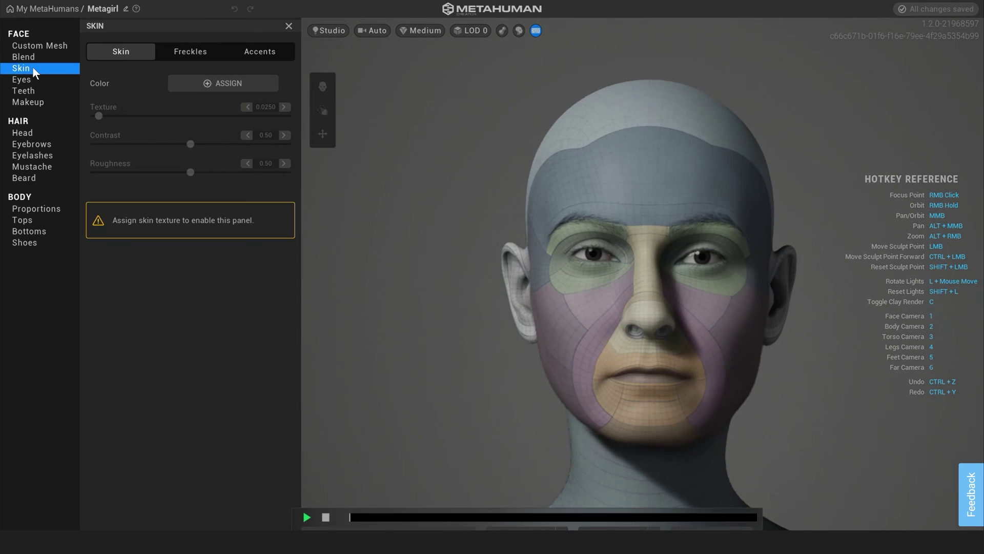
# Assign Metagirl a light skin tone and fine-tune it slightly
pyautogui.click(228, 87)
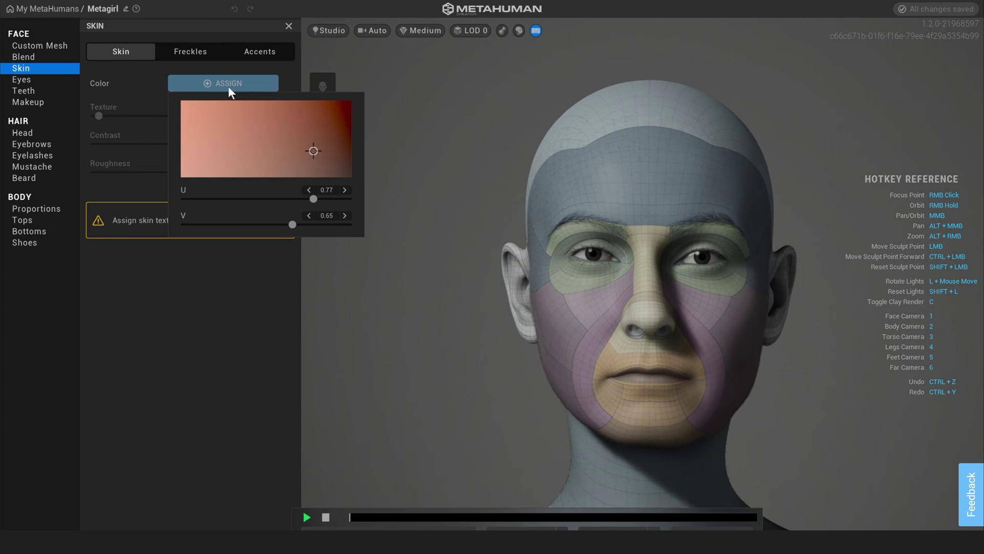
pyautogui.click(244, 148)
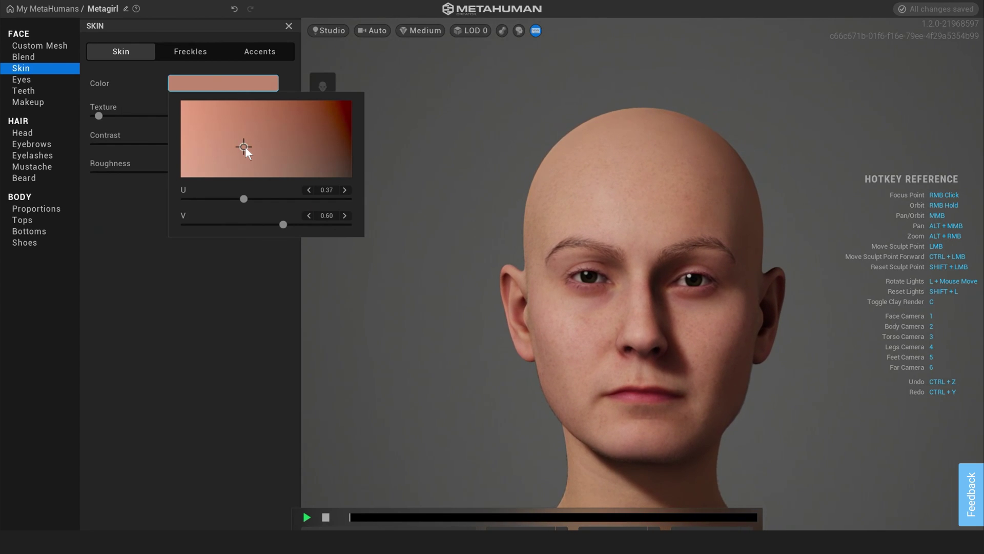
pyautogui.moveTo(245, 147); pyautogui.dragTo(242, 147)
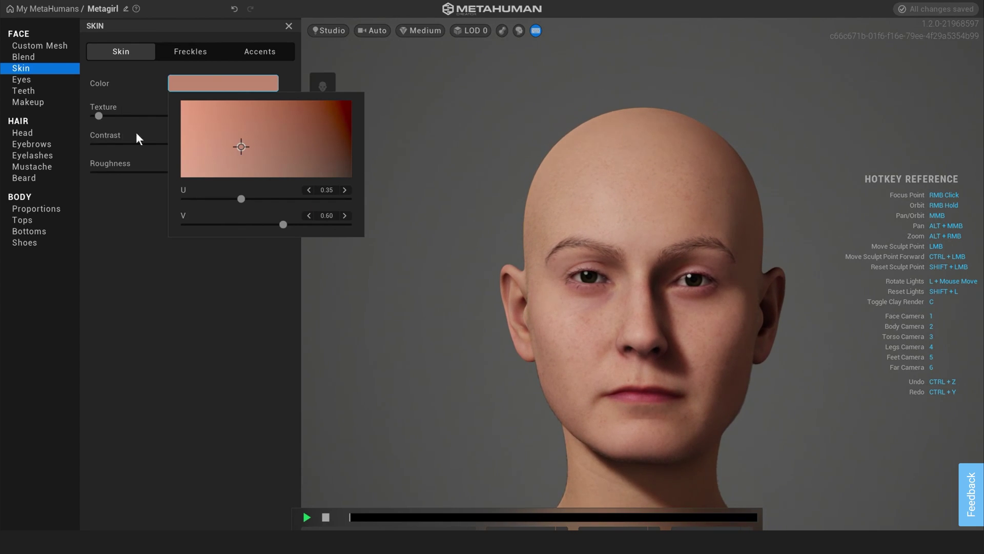
# Give her the Short Low Ponytail hairstyle and switch the lighting to Fireside
pyautogui.click(31, 134)
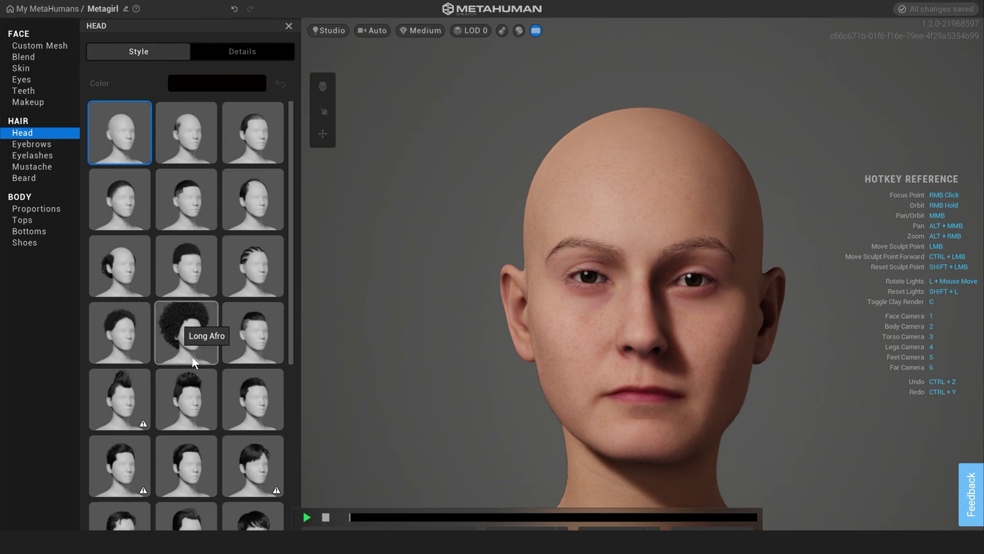
pyautogui.scroll(-5, 196, 369)
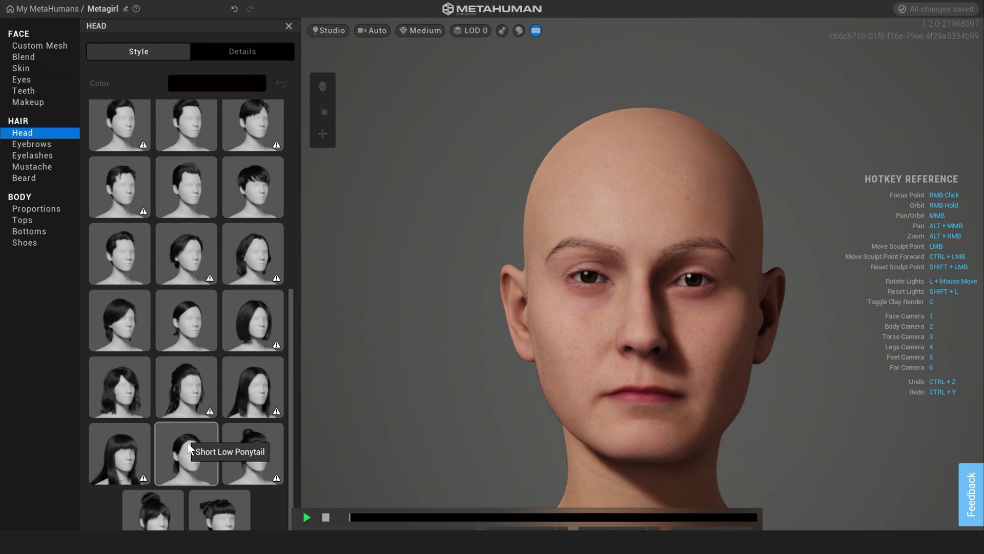
pyautogui.click(189, 448)
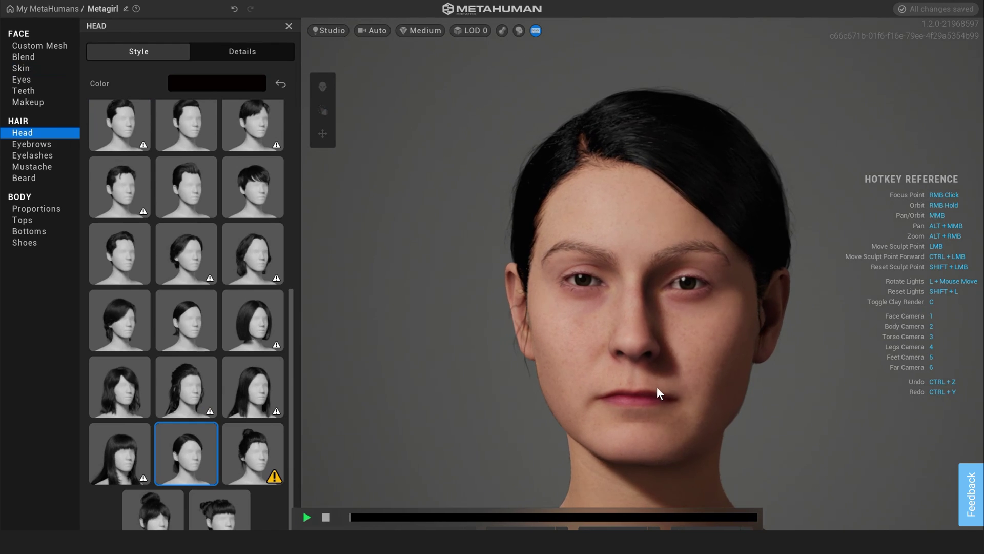
pyautogui.moveTo(657, 393)
pyautogui.mouseDown(button='right')
pyautogui.moveTo(651, 367)
pyautogui.moveTo(593, 376)
pyautogui.mouseUp(button='right')
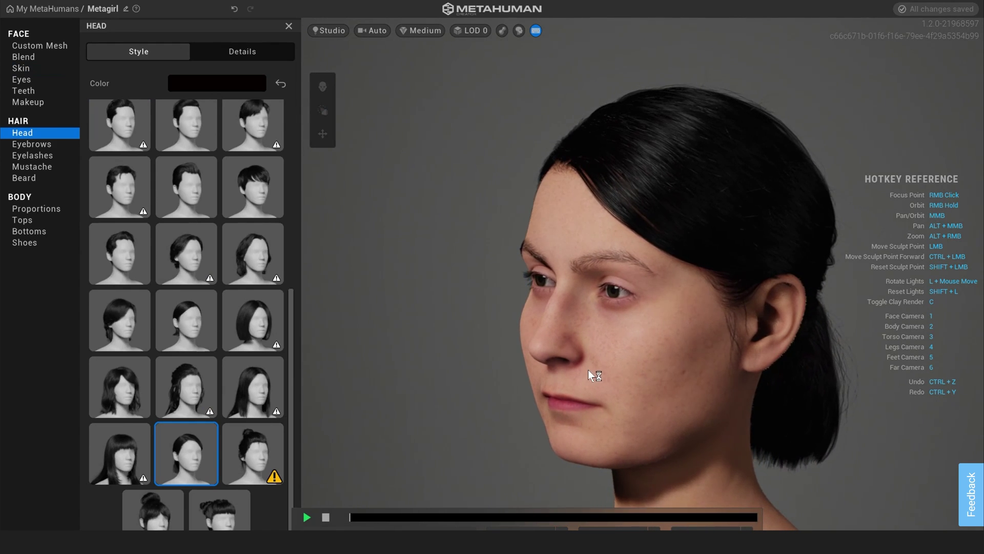
pyautogui.click(332, 31)
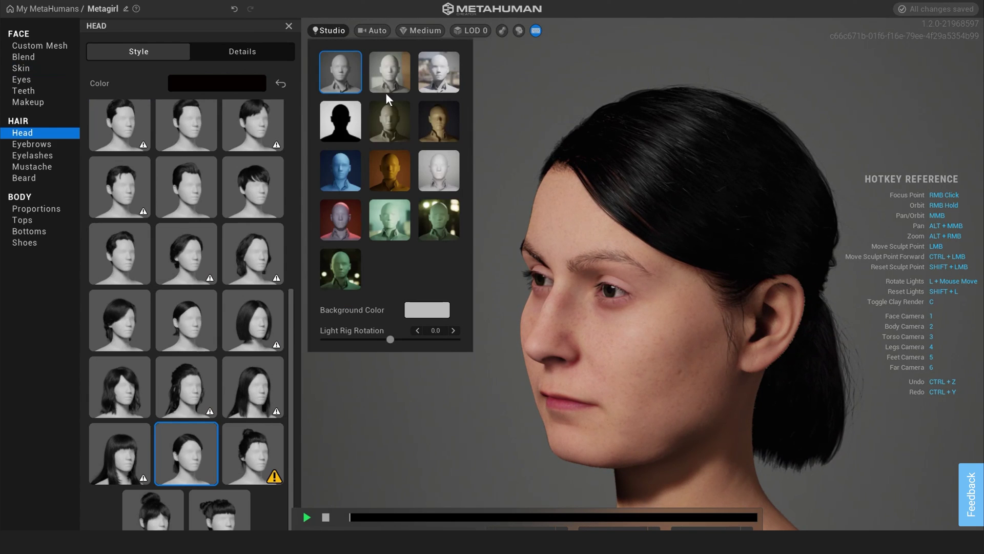
pyautogui.click(447, 138)
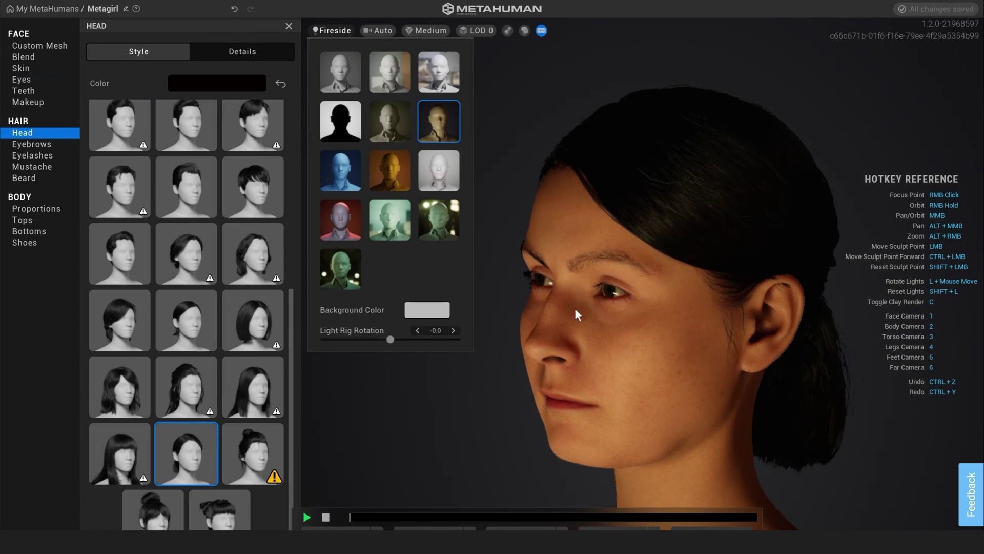